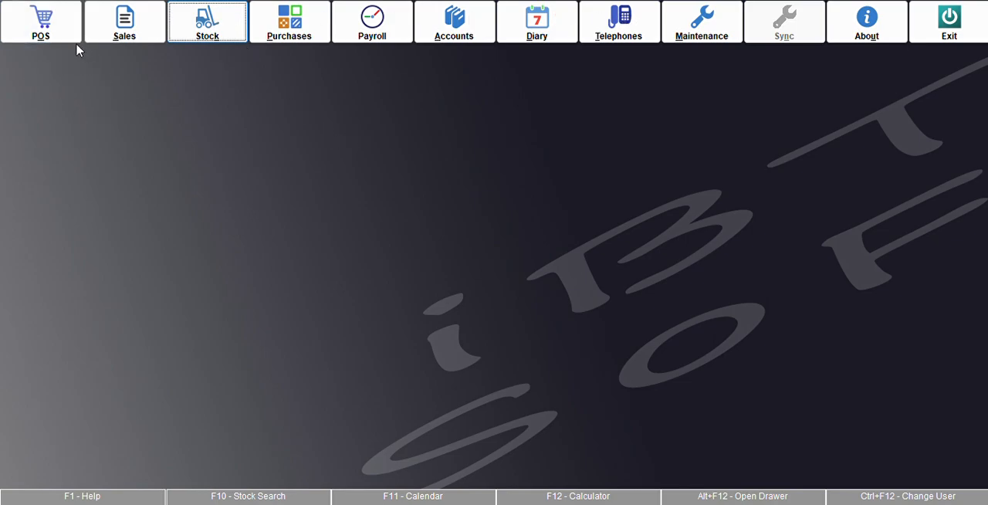
Step: Look over the blank Point of Sale invoice screen and close it without entering a sale
left_click(57, 34)
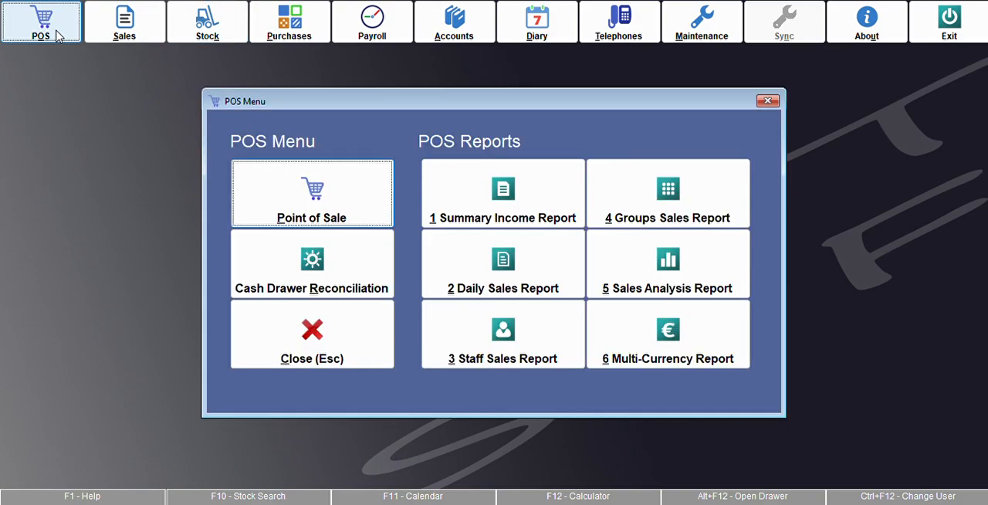
left_click(355, 194)
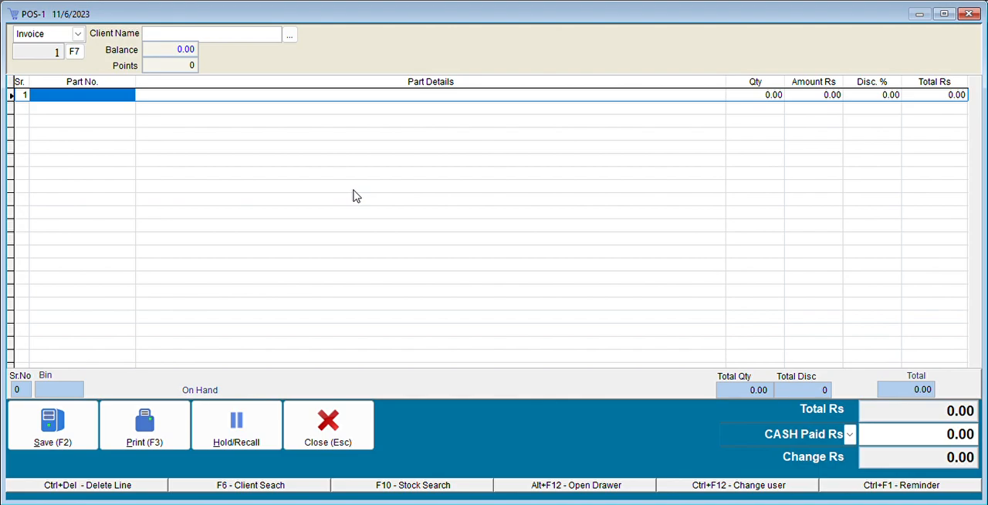
key("Escape")
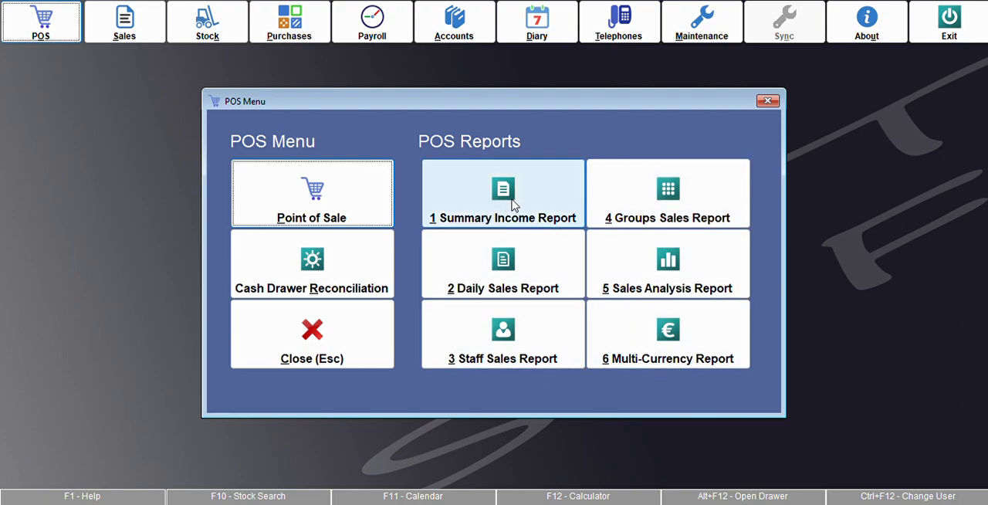
Step: Review the options for the POS Daily Sales Report and the Sales Analysis Report without running either report
left_click(524, 271)
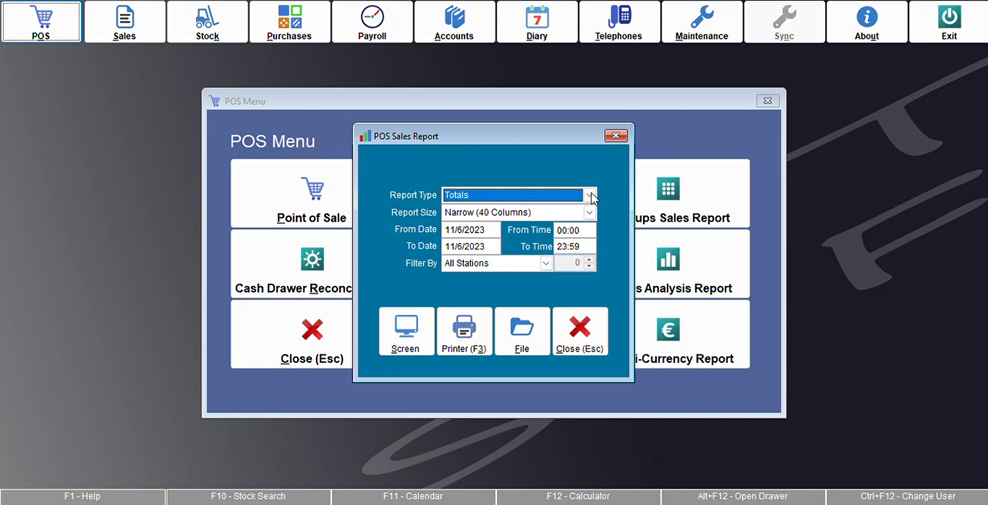
key("Escape")
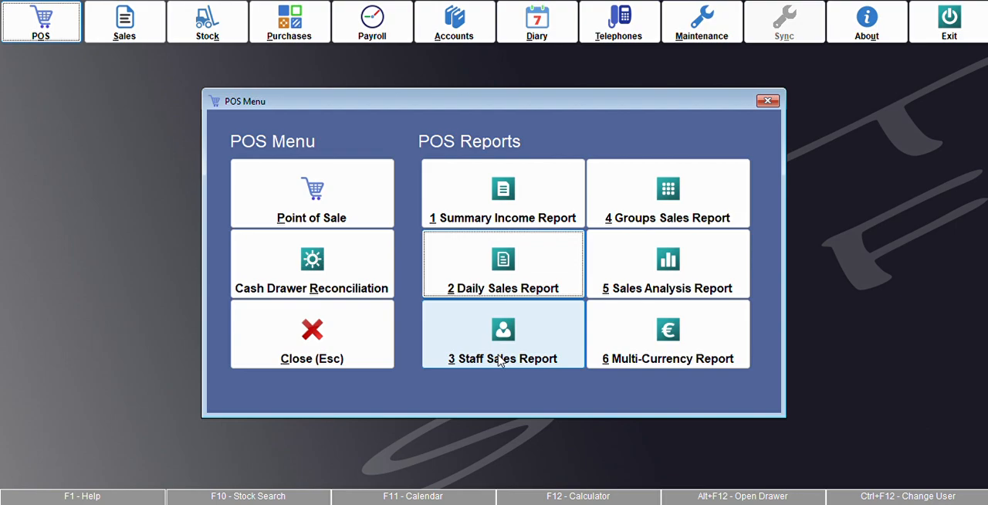
left_click(688, 240)
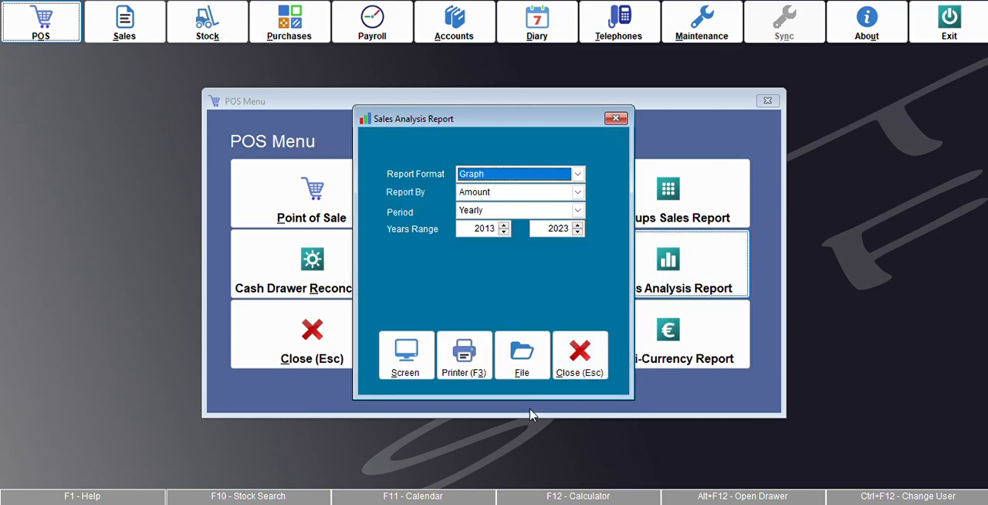
left_click(564, 216)
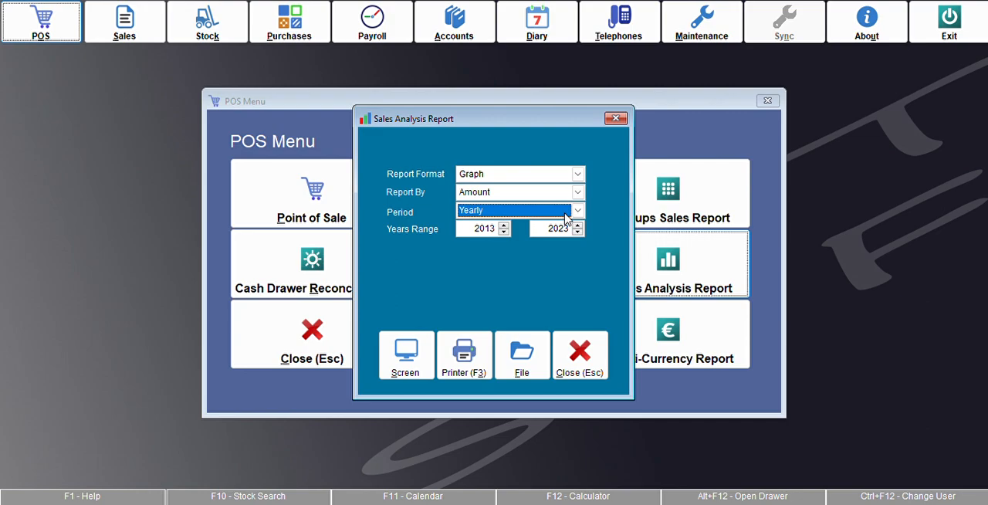
key("Escape")
key("Escape")
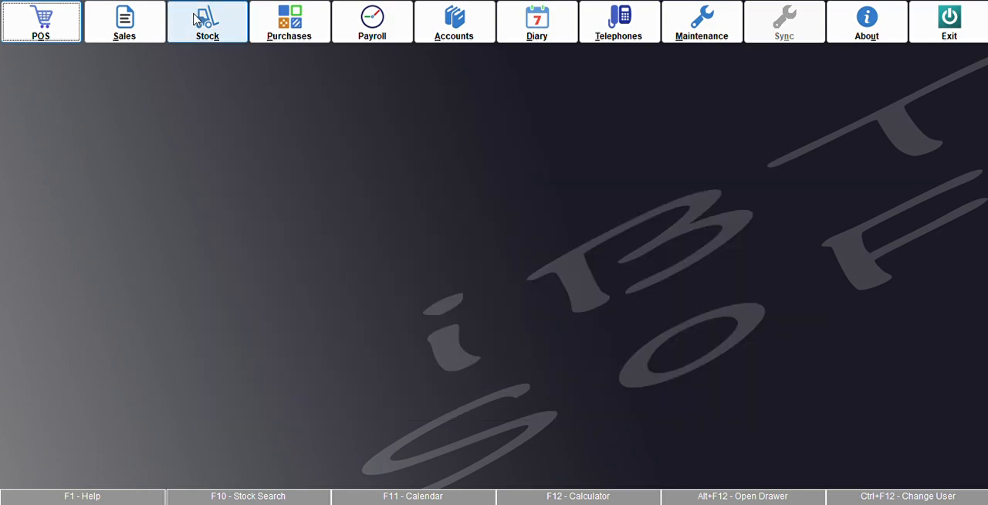
Step: View the Clients List in the Sales module and close it
left_click(132, 38)
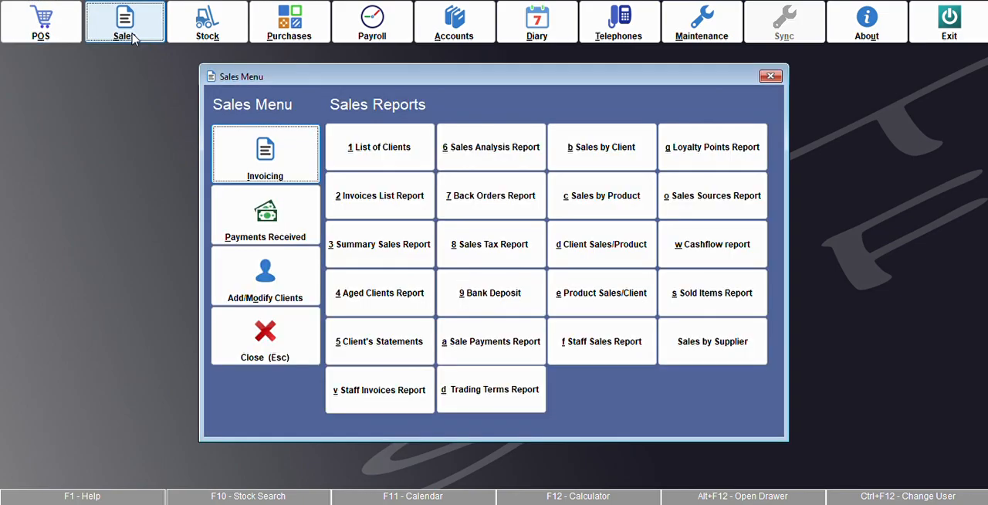
left_click(280, 290)
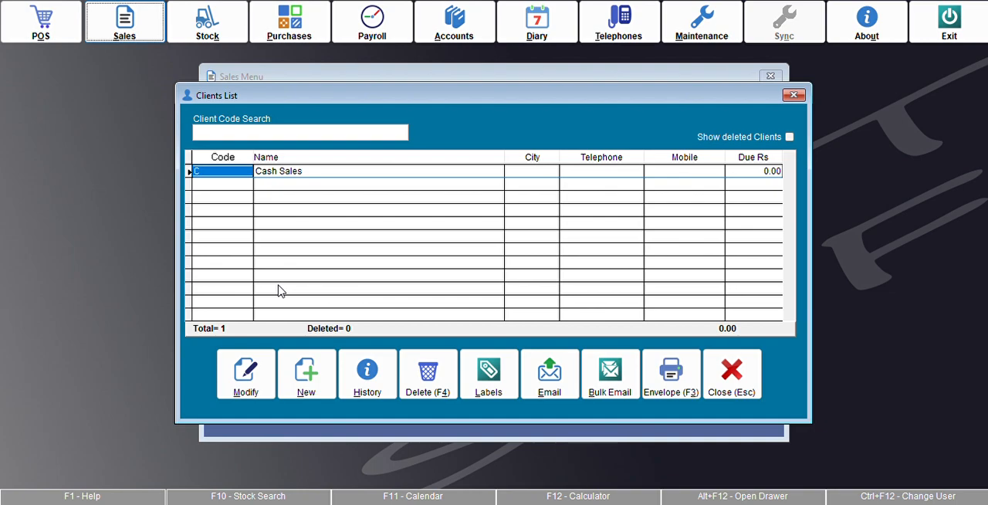
key("Escape")
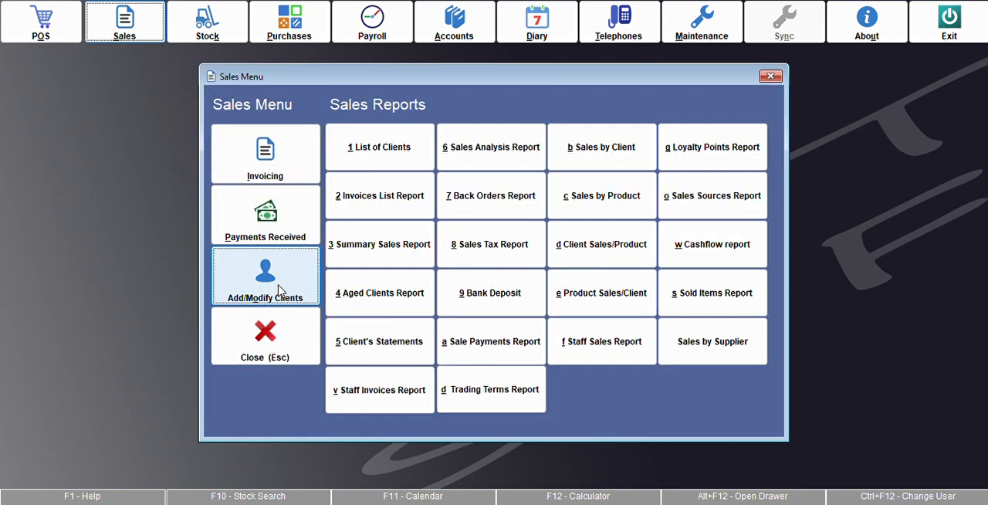
Step: View the blank sales Invoice form and the Client's Payments form, and leave the Sales module
left_click(271, 161)
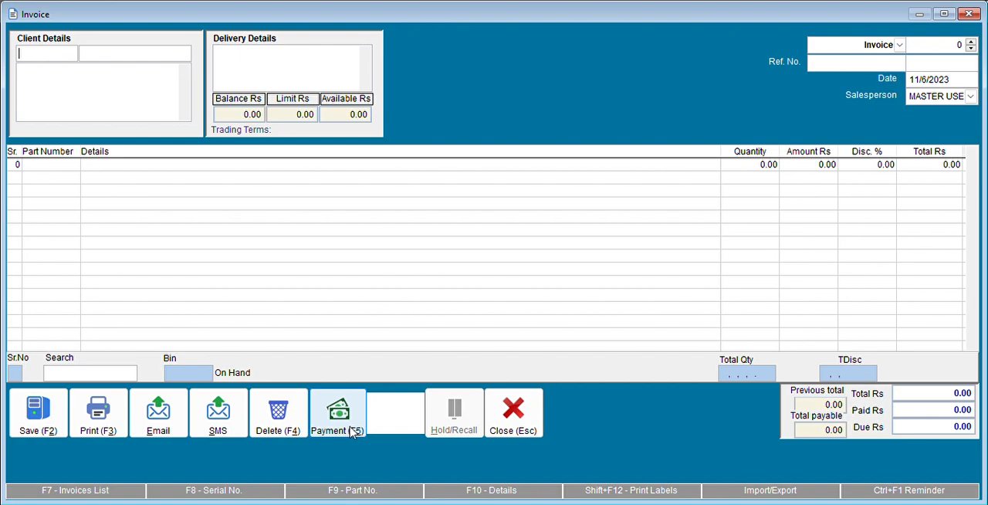
key("Escape")
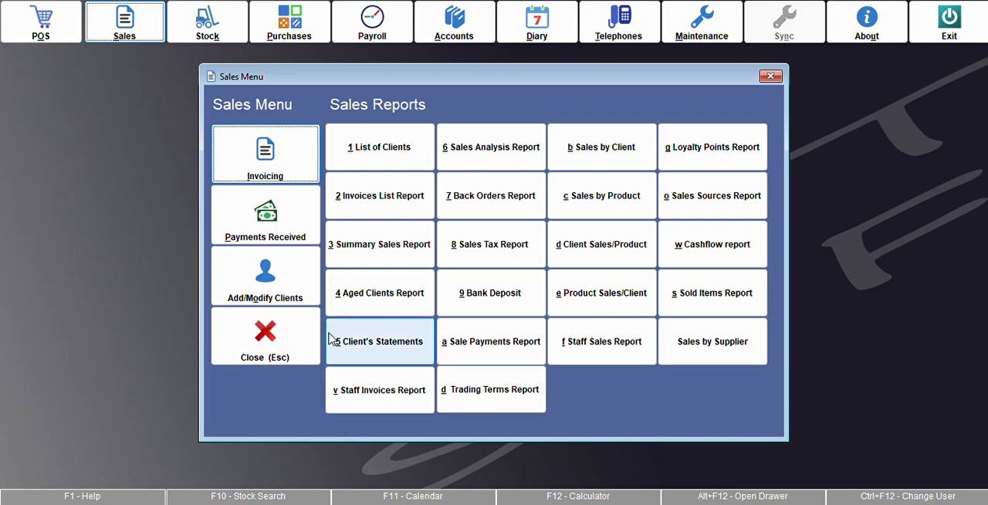
left_click(269, 228)
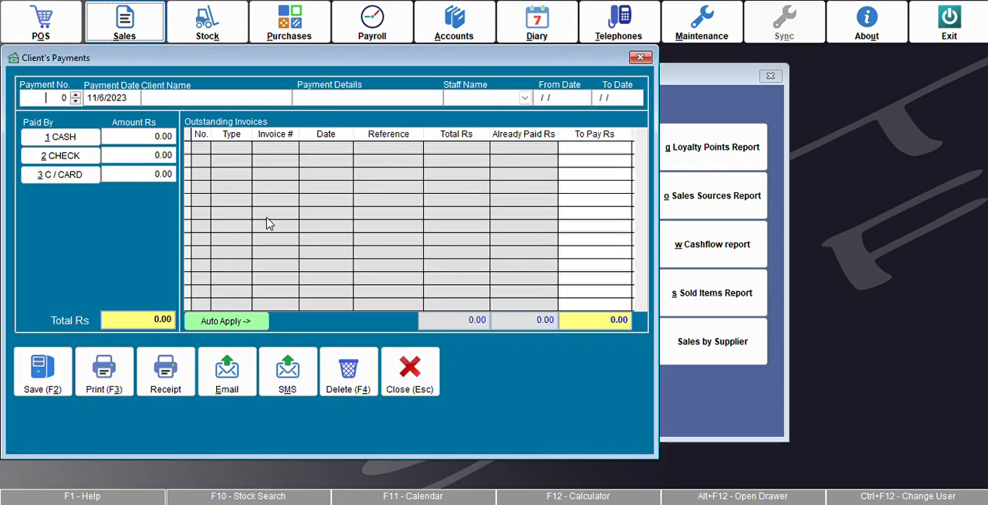
key("Escape")
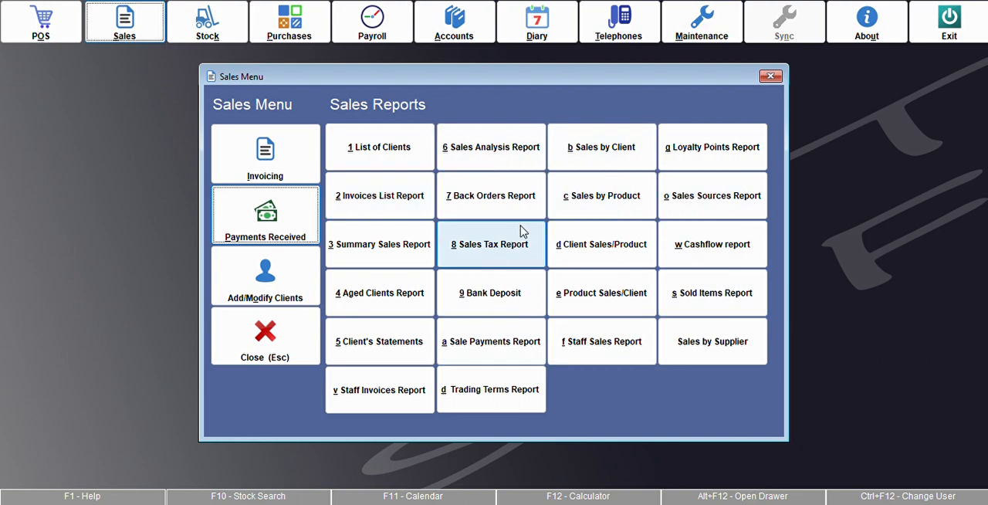
left_click(264, 335)
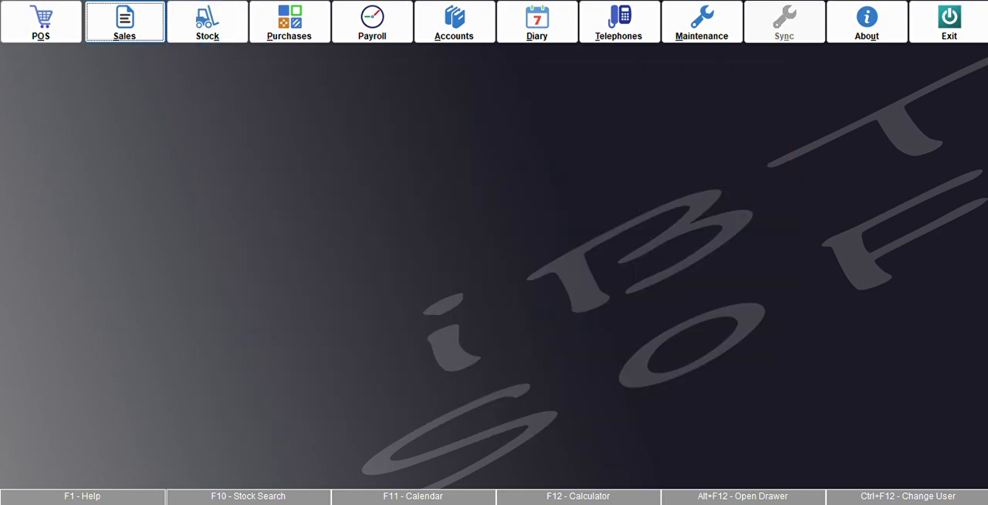
Step: Examine the advanced Stock Card Maintenance form for a new stock item, and leave the Stock module without saving
left_click(210, 35)
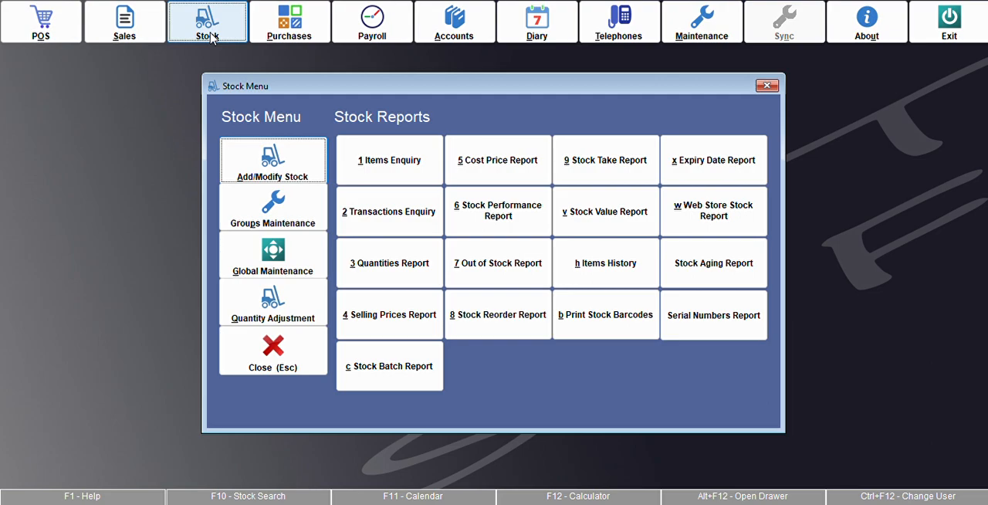
left_click(285, 180)
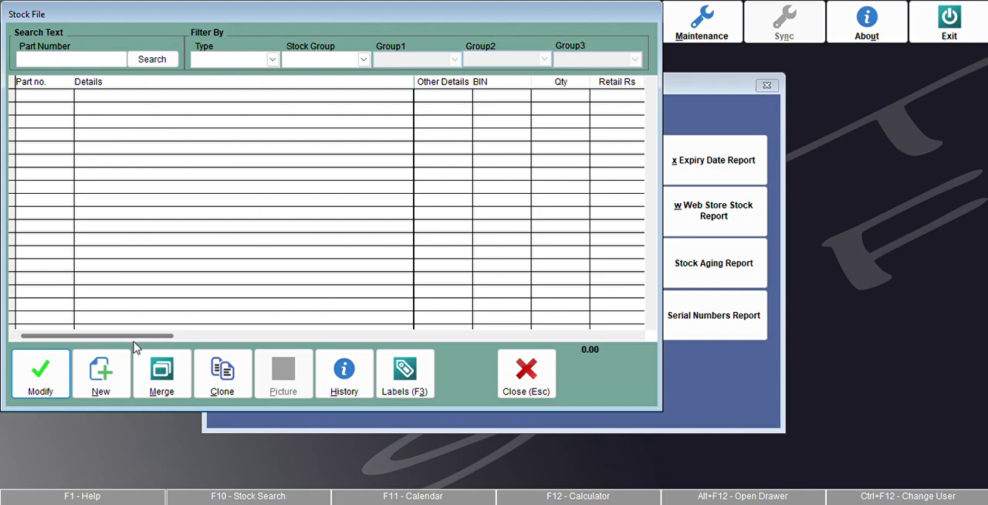
left_click(108, 374)
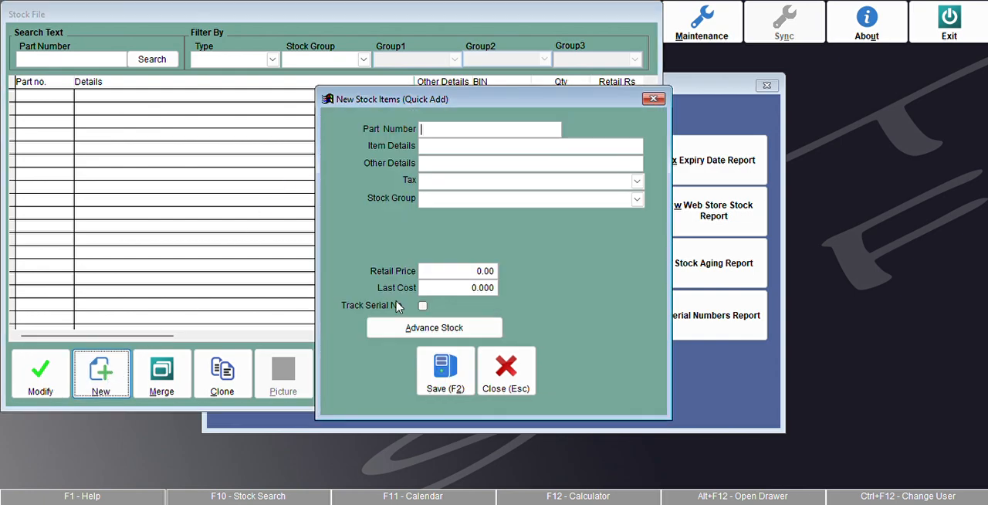
left_click(454, 331)
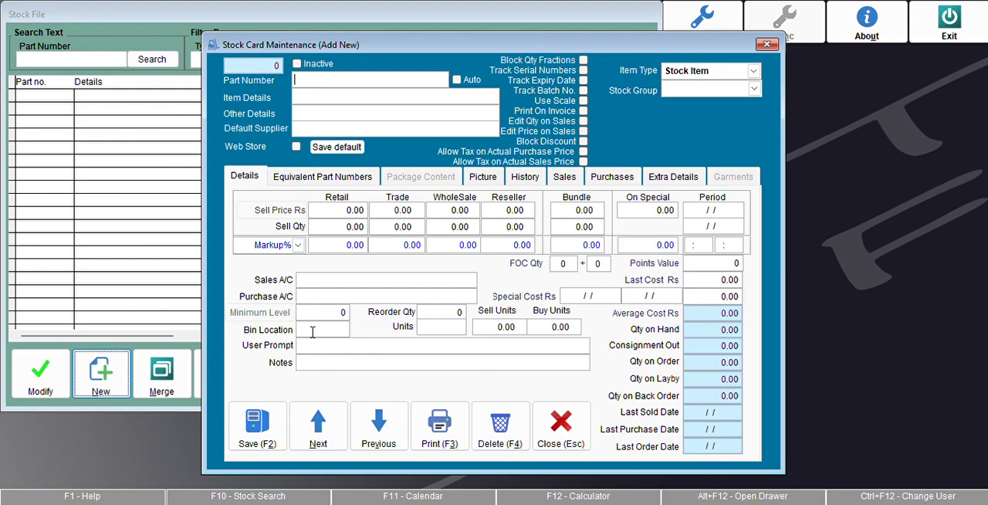
key("Escape")
key("Escape")
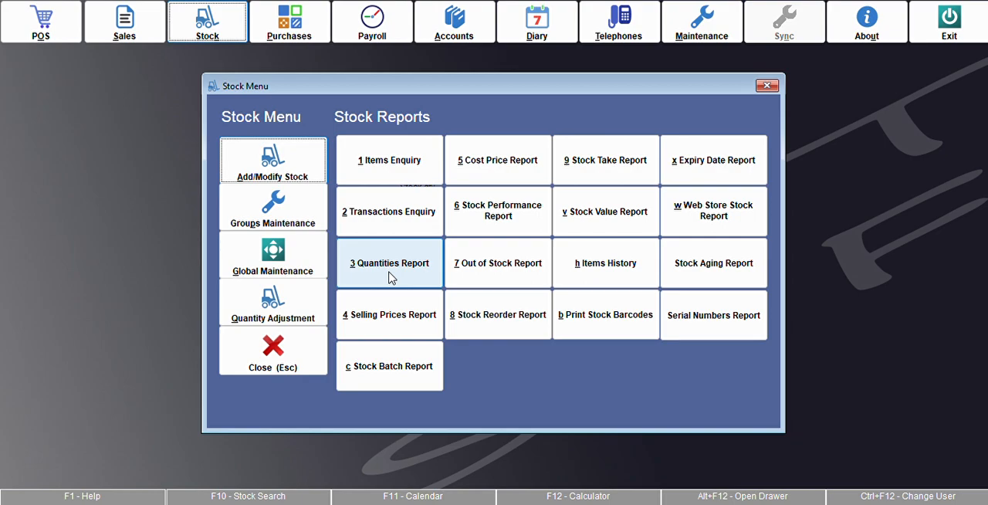
left_click(363, 242)
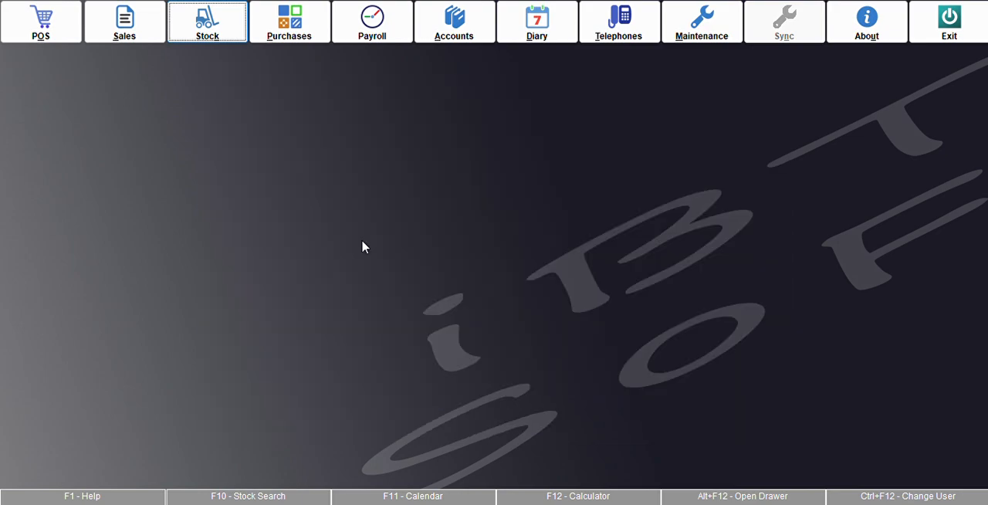
Step: View the Suppliers List in the Purchases module and close it
left_click(287, 26)
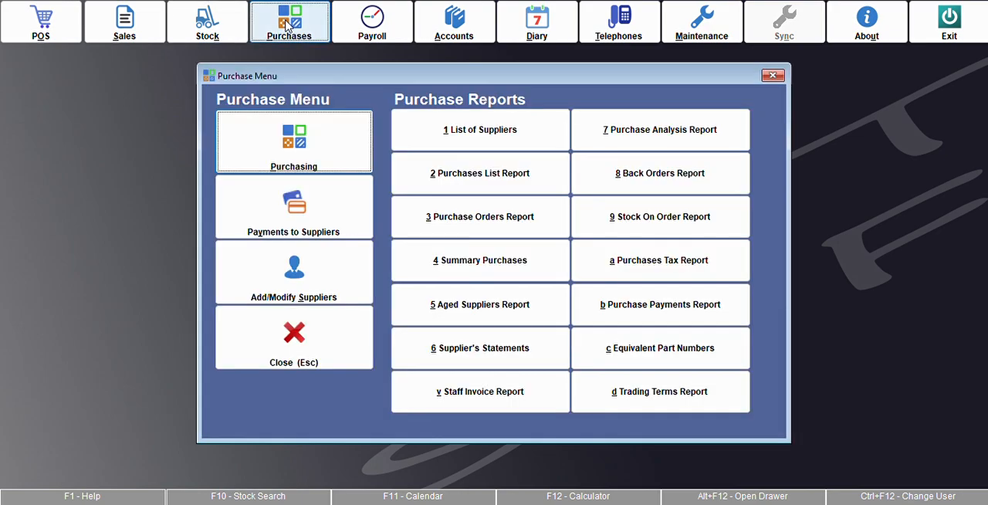
left_click(302, 286)
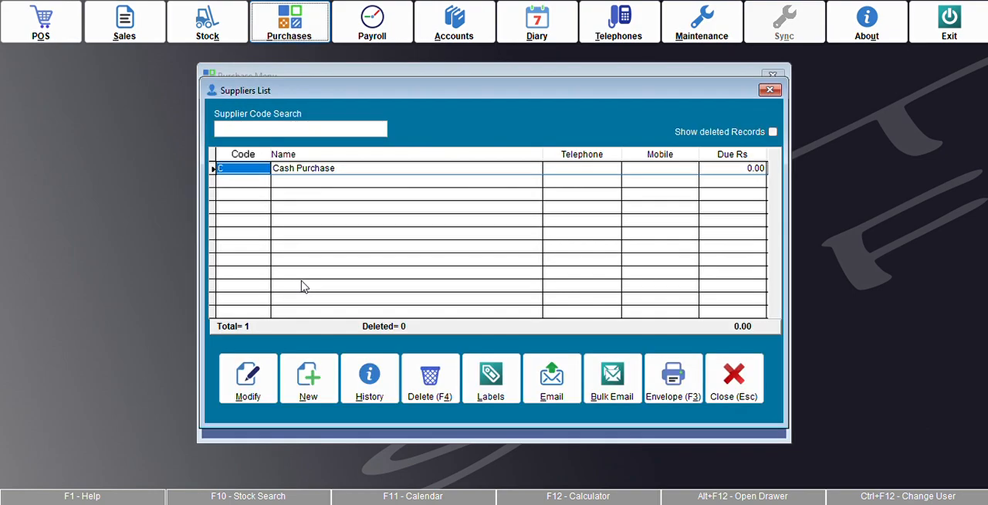
key("Escape")
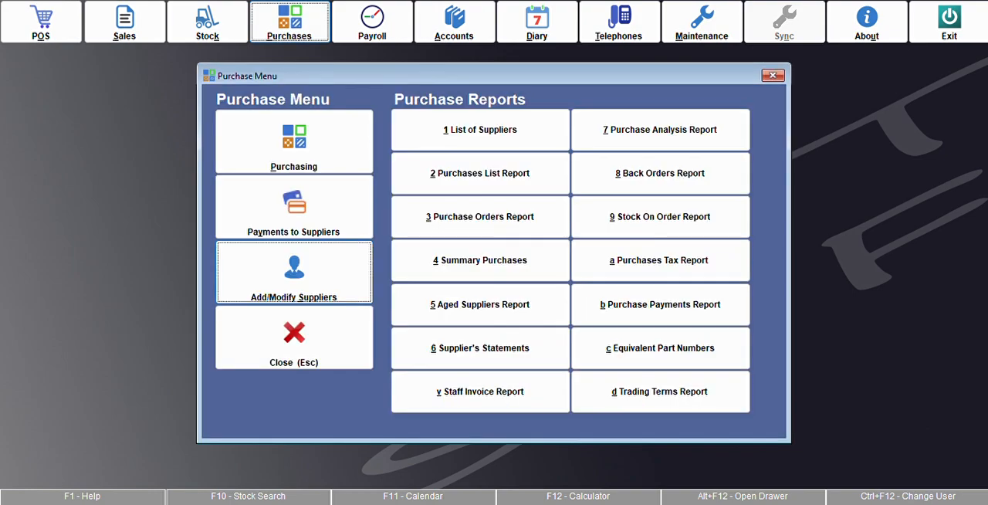
Step: View the blank Purchase form and the Payments To Suppliers form, and leave the Purchases module
left_click(329, 149)
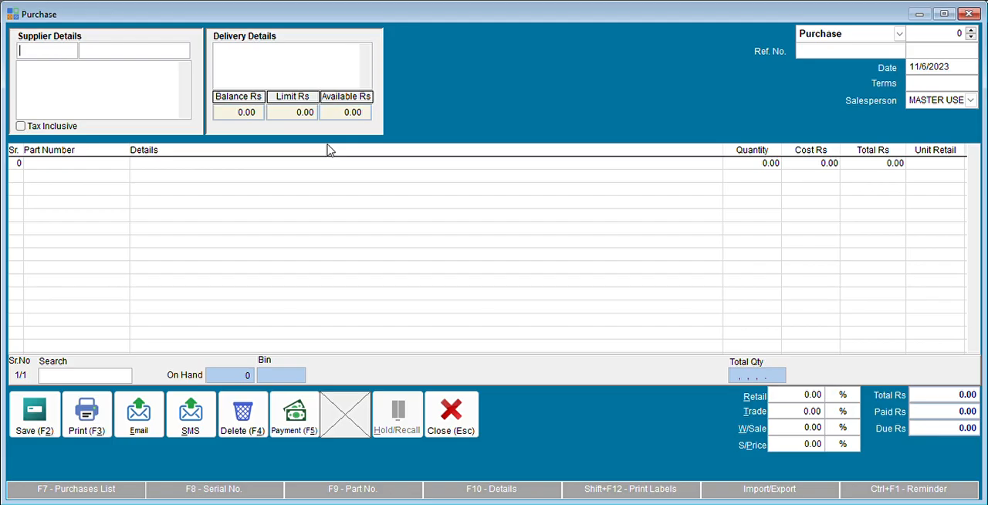
key("Escape")
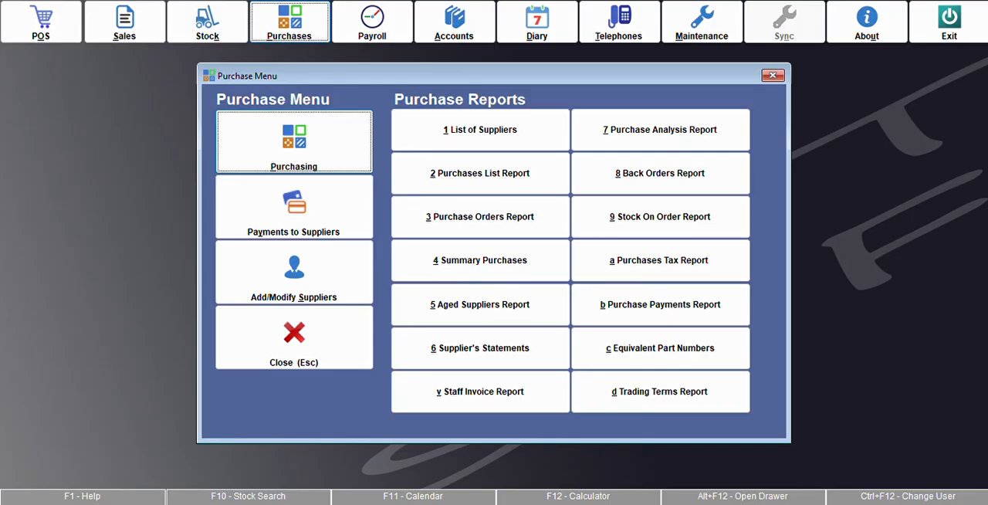
left_click(327, 225)
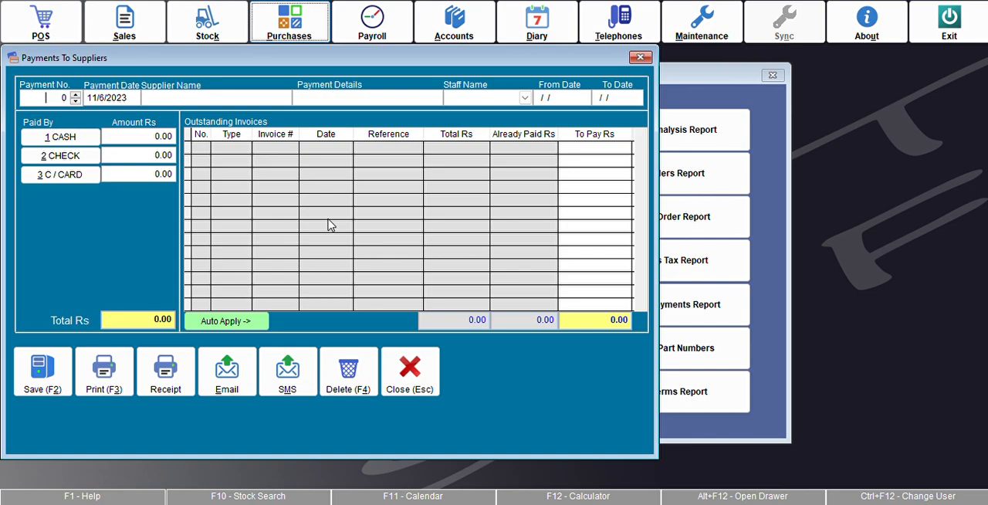
key("Escape")
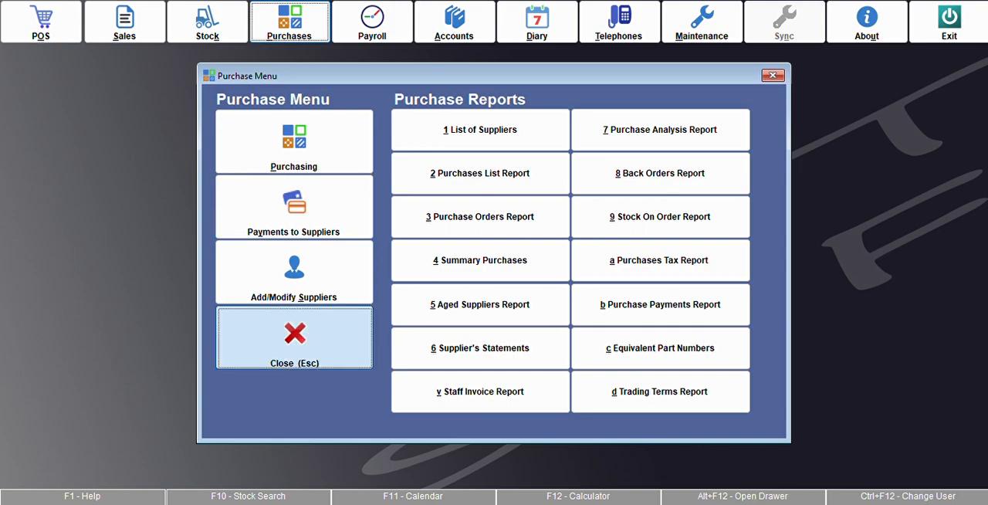
key("Escape")
Step: Examine the chart of accounts in the Accounts module, from current assets through other expenses, and leave the module
left_click(451, 15)
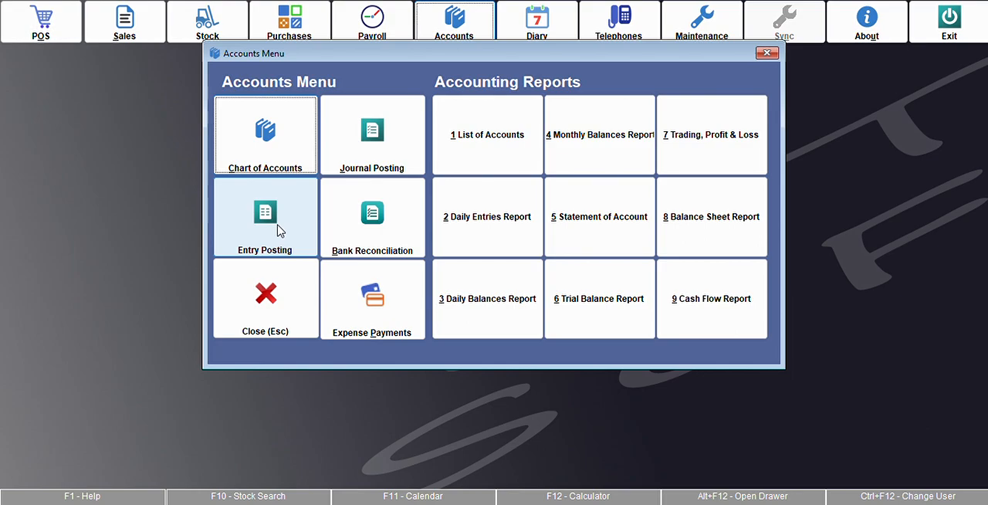
left_click(268, 142)
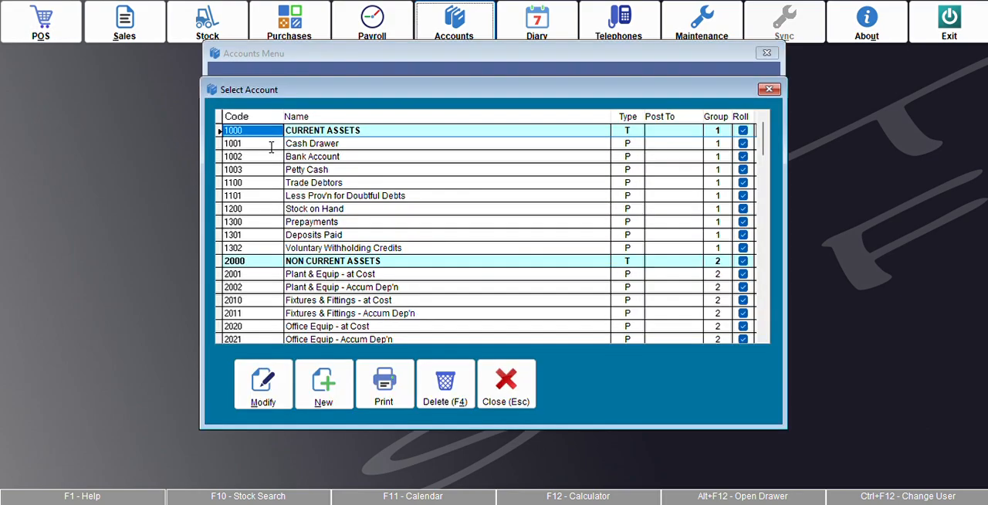
key("Down")
key("Down")
key("Down")
key("Down")
key("Down")
key("Down")
key("Down")
key("Down")
key("Down")
key("Down")
key("Down")
key("Down")
key("Down")
key("Down")
key("Down")
key("Down")
key("Down")
key("Down")
key("Down")
key("Down")
key("Down")
key("Down")
key("Down")
key("Down")
key("Down")
key("Down")
key("Down")
key("Down")
key("Down")
key("Down")
key("Down")
key("Down")
key("Down")
key("Down")
key("Down")
key("Down")
key("Down")
key("Down")
key("Down")
key("Down")
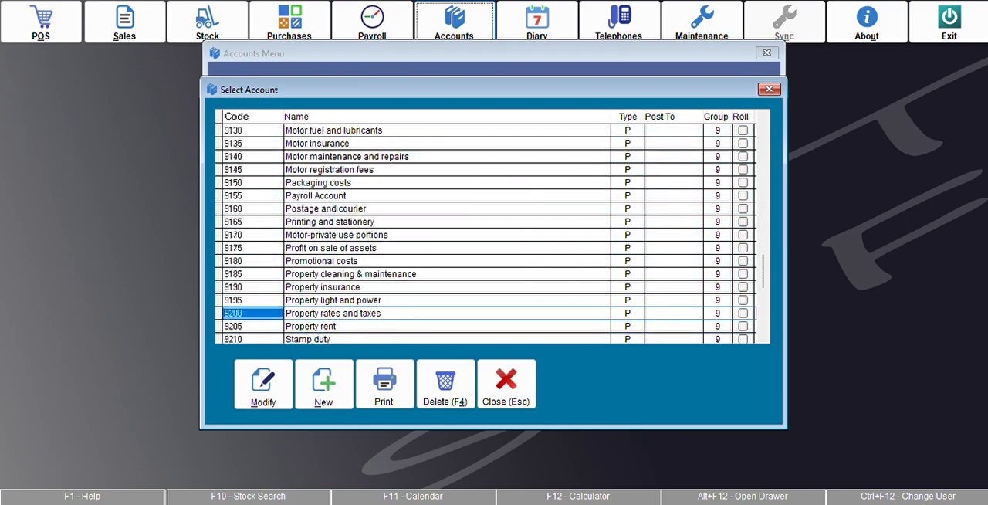
key("Down")
key("Down")
key("Down")
key("Down")
key("Down")
key("Down")
key("Down")
key("Down")
key("Down")
key("Down")
key("Down")
key("Down")
key("Up")
key("Up")
key("Up")
key("Up")
key("Up")
key("Up")
key("Up")
key("Up")
key("Up")
key("Up")
key("Up")
key("Up")
key("Up")
key("Up")
key("Up")
key("Up")
key("Up")
key("Up")
key("Up")
key("Up")
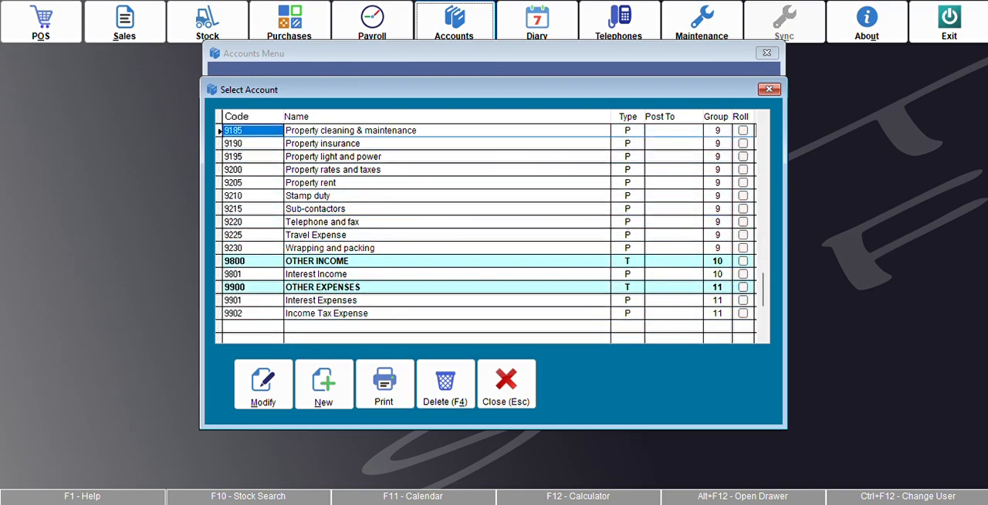
key("Up")
key("Up")
key("Up")
key("Up")
key("Up")
key("Up")
key("Up")
key("Up")
key("Up")
key("Up")
key("Up")
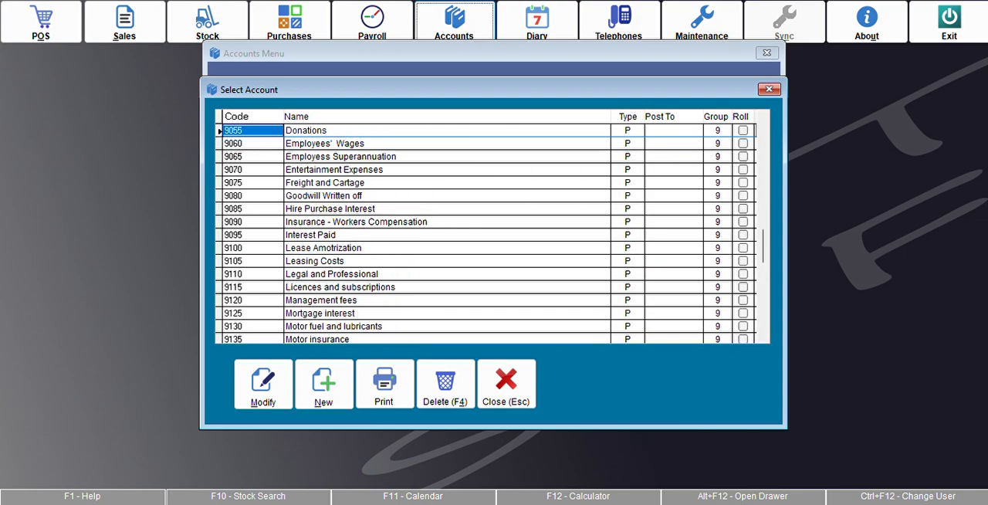
key("Up")
key("Up")
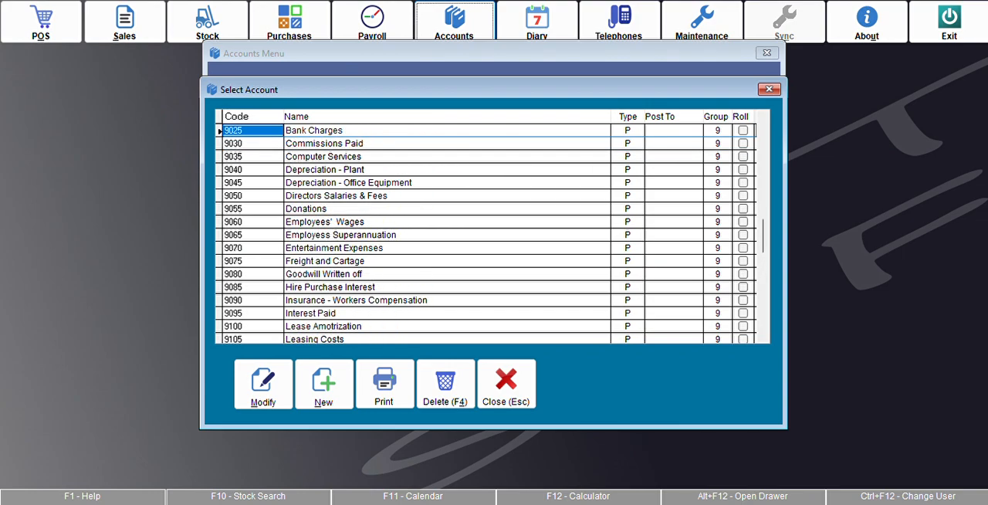
key("Escape")
key("Escape")
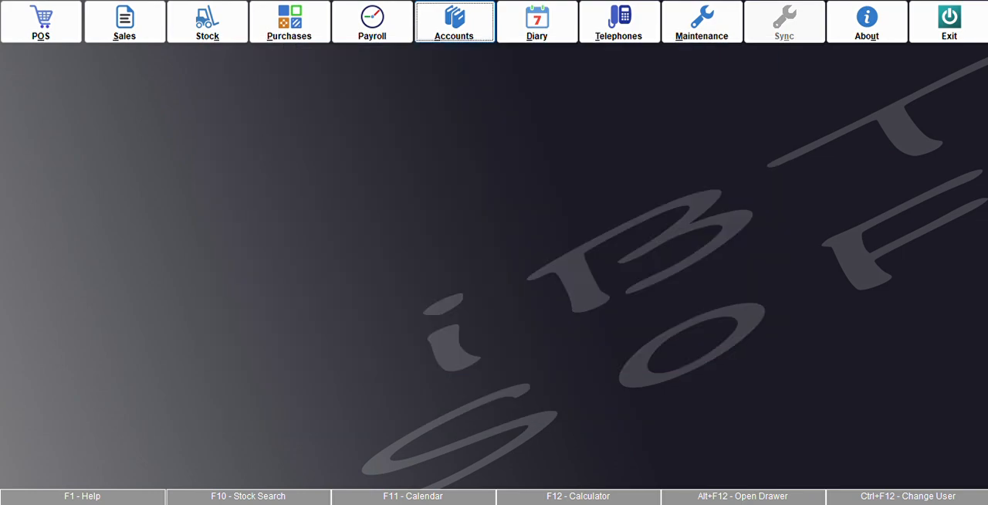
Step: View the Diary and the Maintenance Menu, closing each one
left_click(548, 35)
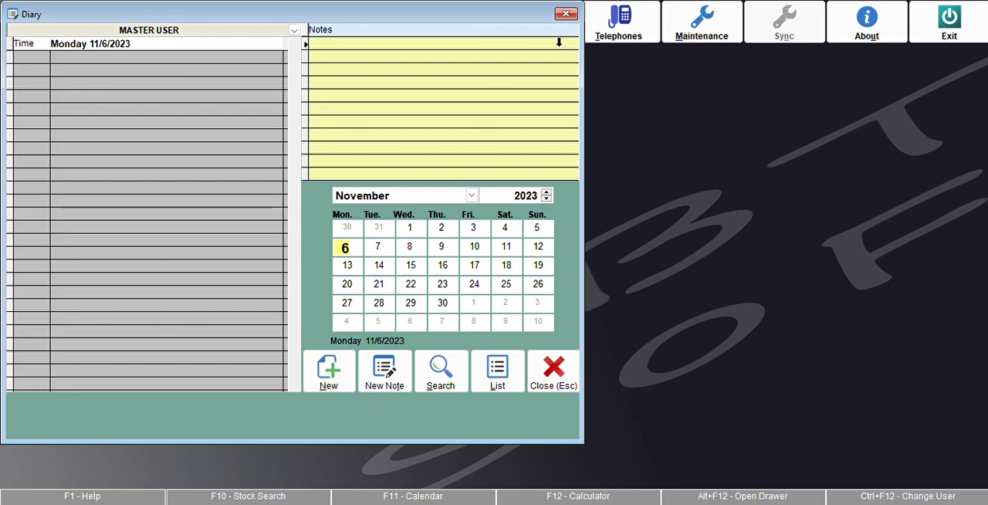
key("Escape")
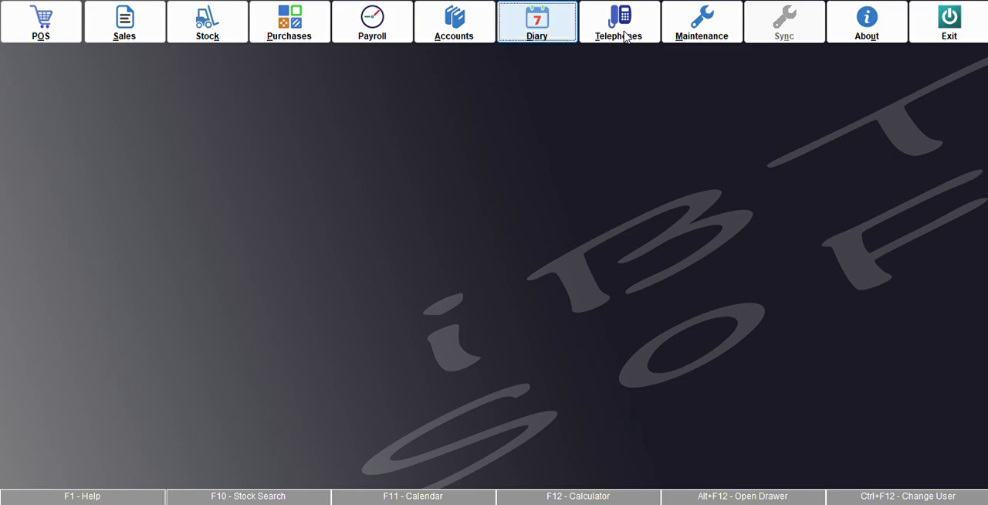
left_click(712, 22)
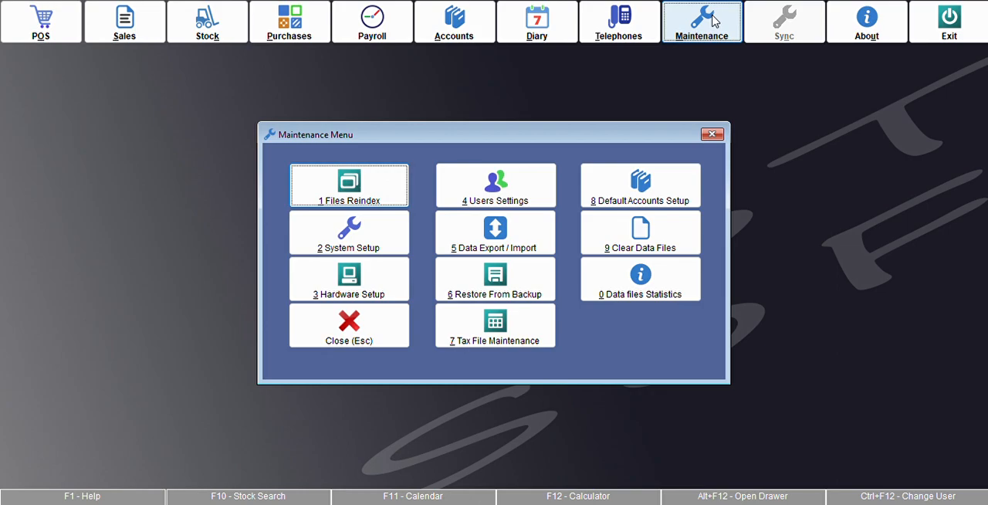
key("Escape")
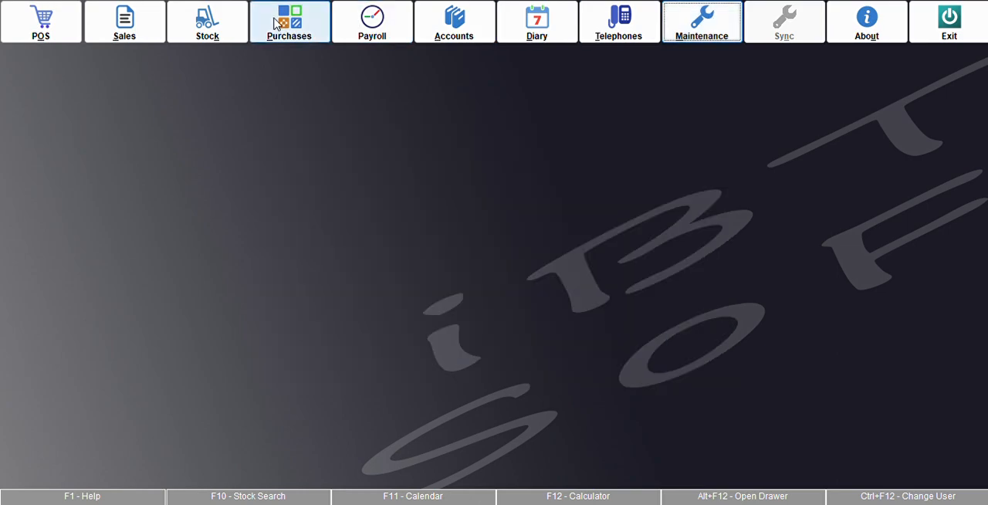
Step: Open the Stock File, view the advanced Stock Card Maintenance form for a new item and close that form without saving
left_click(207, 26)
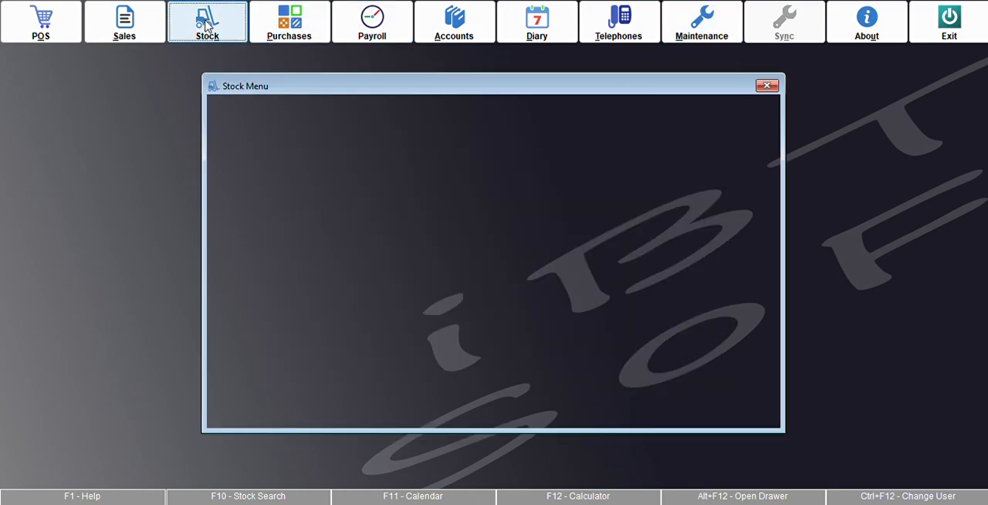
left_click(281, 178)
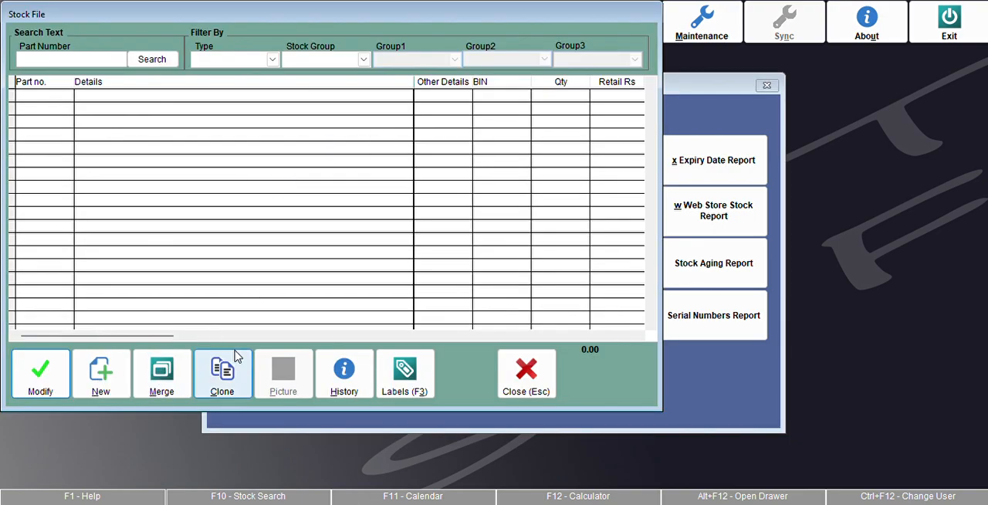
left_click(112, 376)
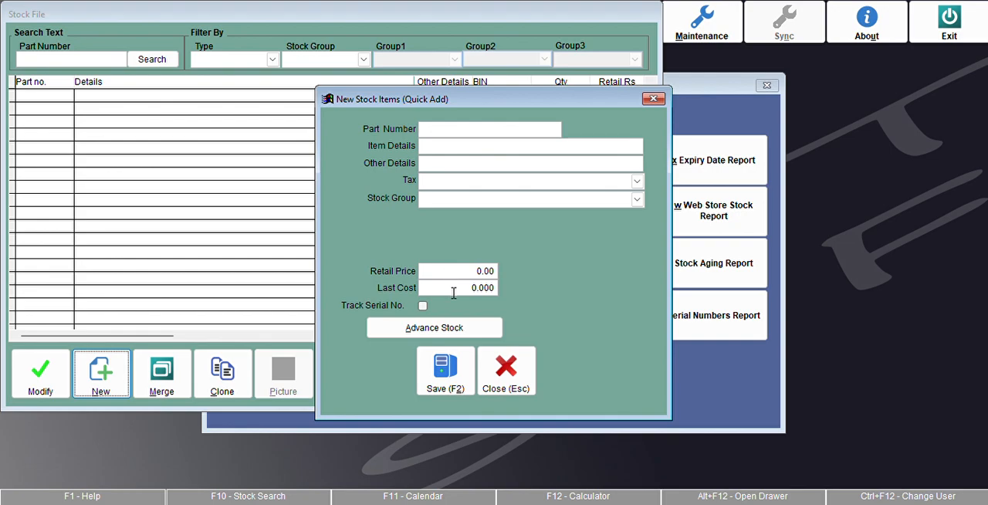
left_click(437, 329)
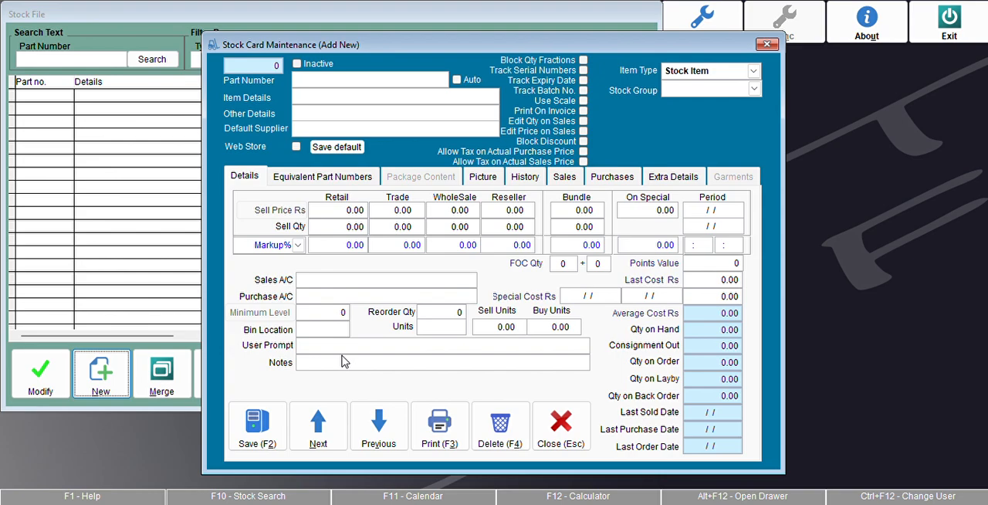
left_click(560, 429)
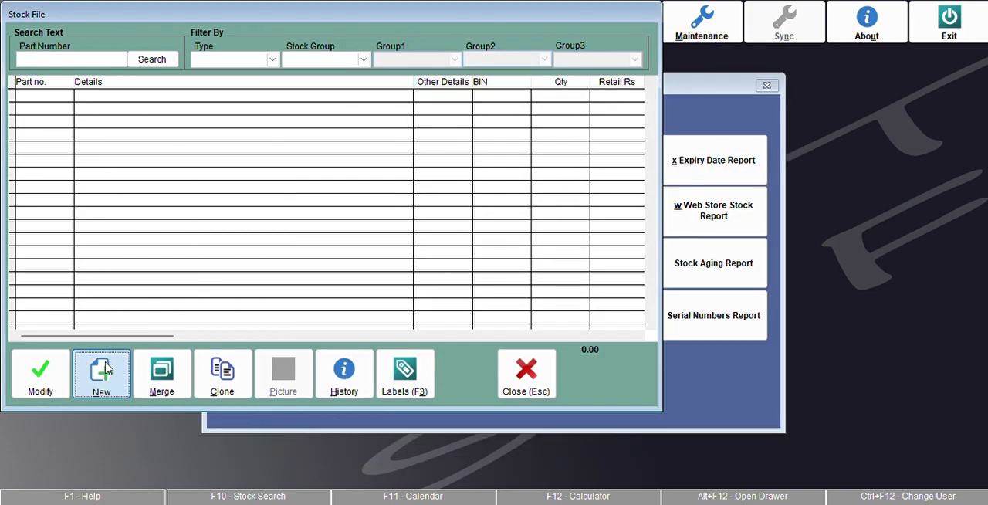
Step: Start a quick-add stock item with part number 1001 and item details "Head & Shoulder"
left_click(106, 369)
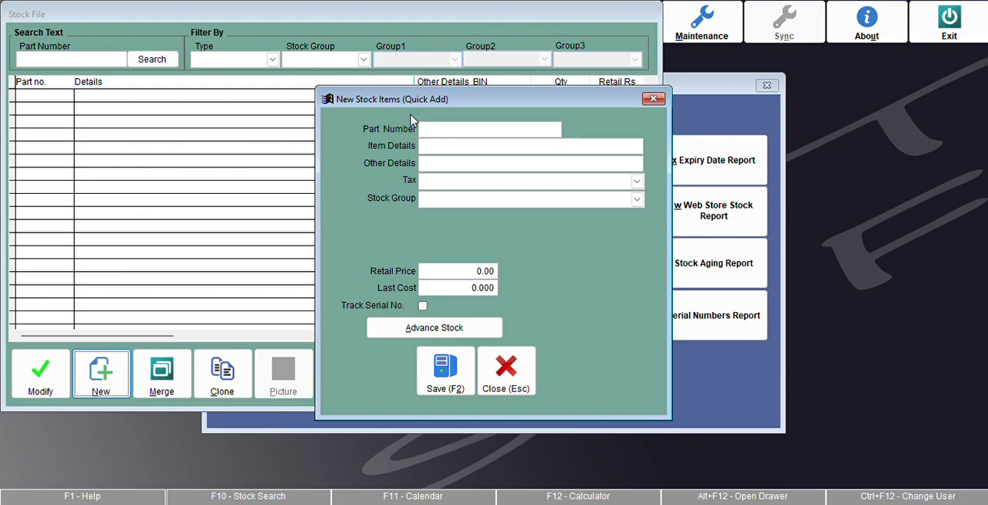
type("1001")
key("Tab")
type("Head & SHoi")
key("BackSpace")
key("BackSpace")
key("BackSpace")
type("houlder")
Step: Set the item's retail price to 500 and last cost to 435, save it, and leave the Stock module
key("Tab")
key("Tab")
key("Tab")
type("500")
key("Tab")
type("435")
left_click(447, 369)
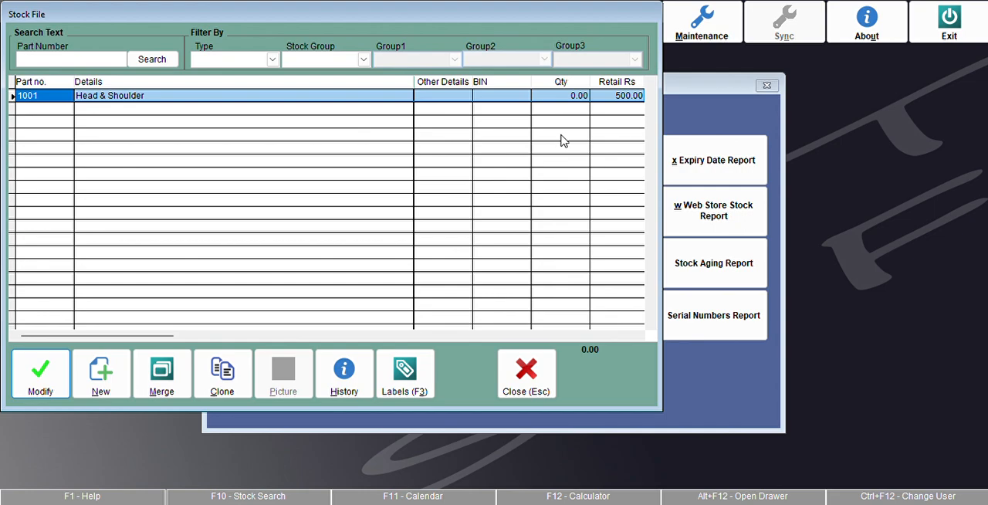
key("Escape")
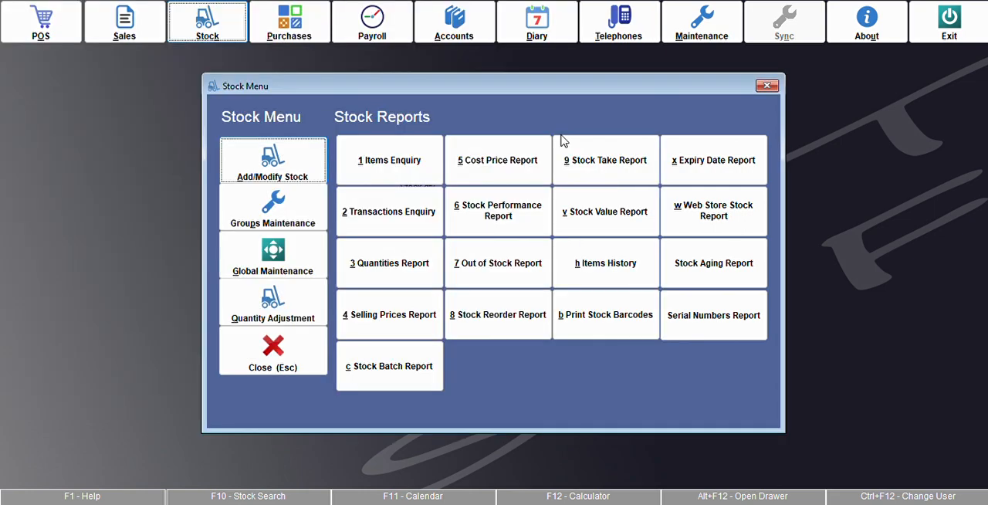
key("Escape")
Step: Start a new purchase and create a supplier named ABC for it, saving the supplier
left_click(293, 31)
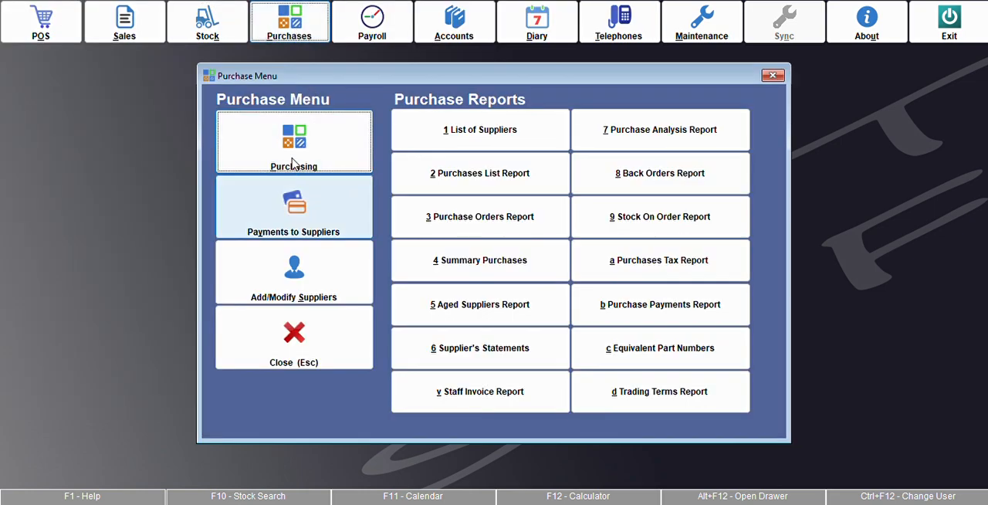
left_click(294, 160)
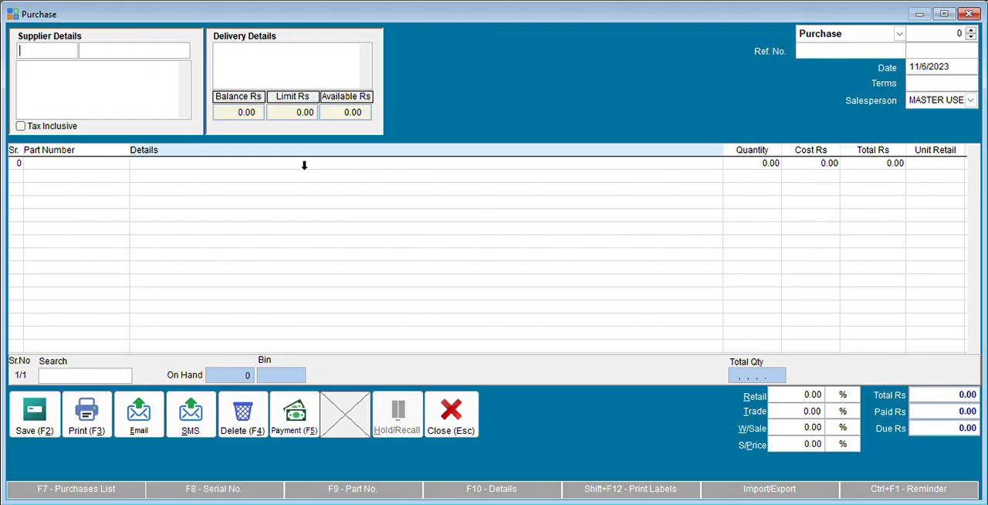
double_click(63, 54)
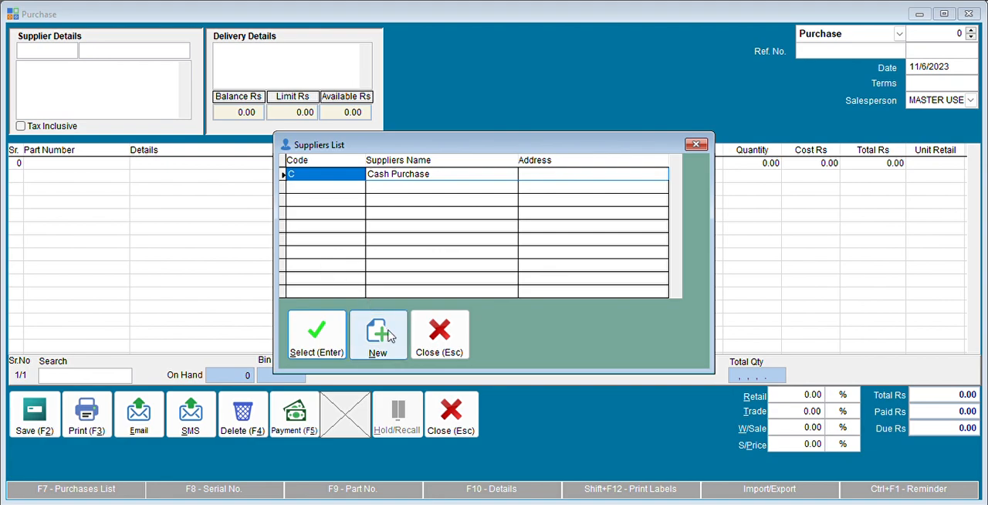
left_click(379, 336)
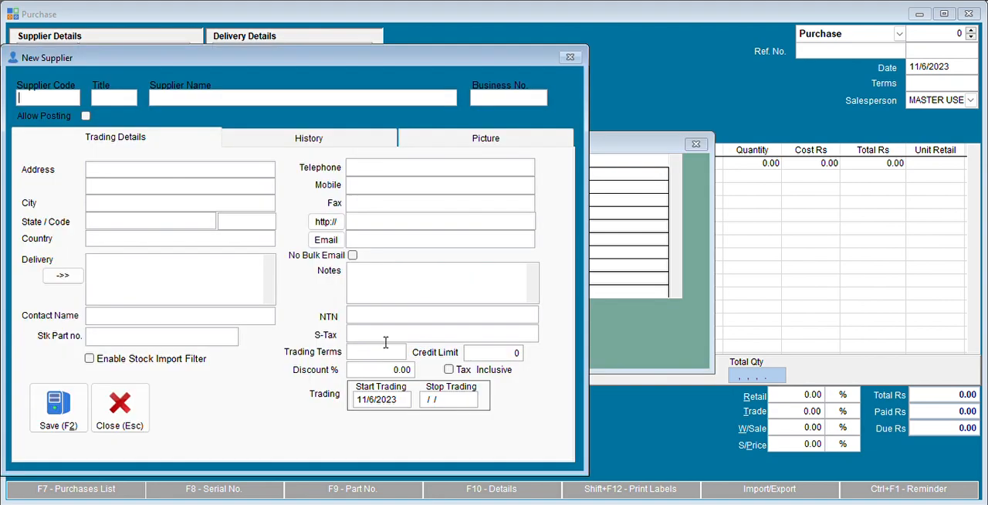
key("Tab")
type("ABC")
left_click(57, 407)
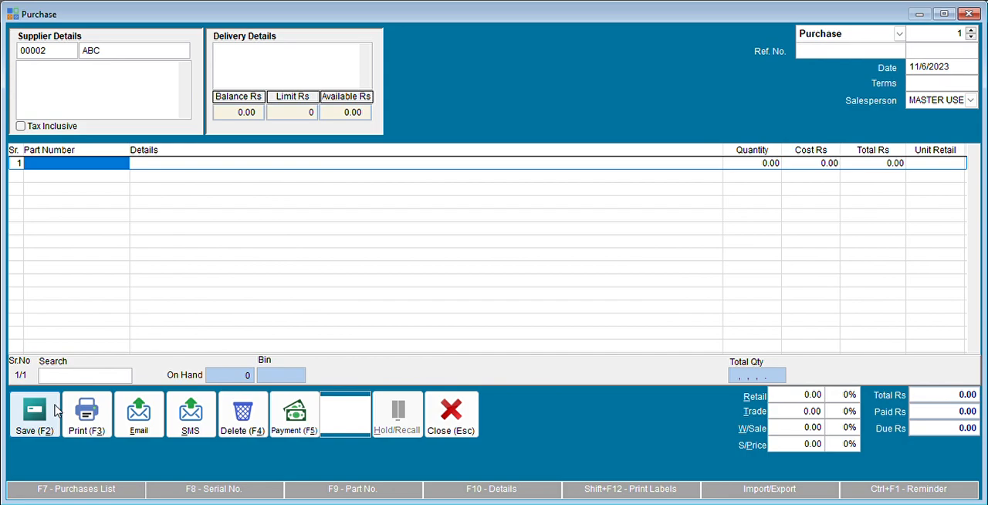
Step: Enter part number 1001 on the first purchase line with quantity 100, keeping its default cost
type("1001")
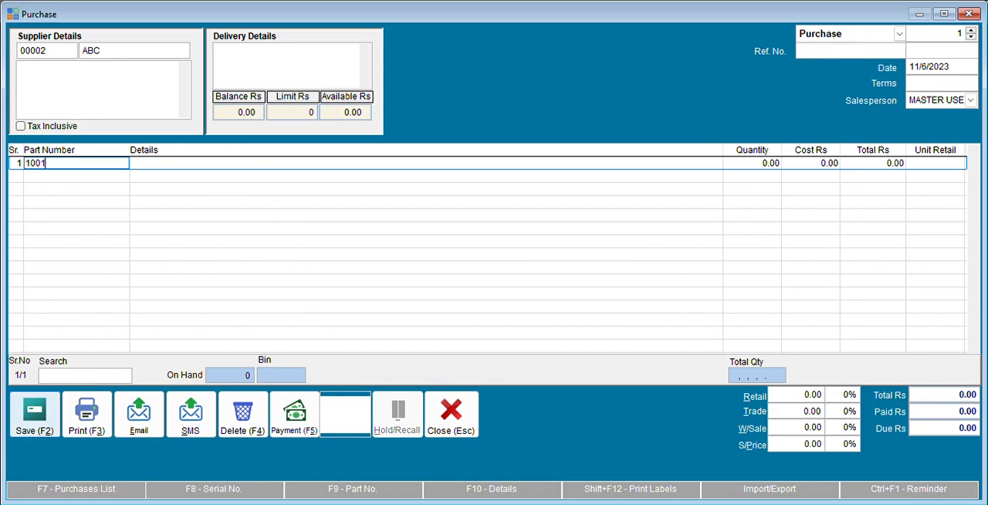
key("Return")
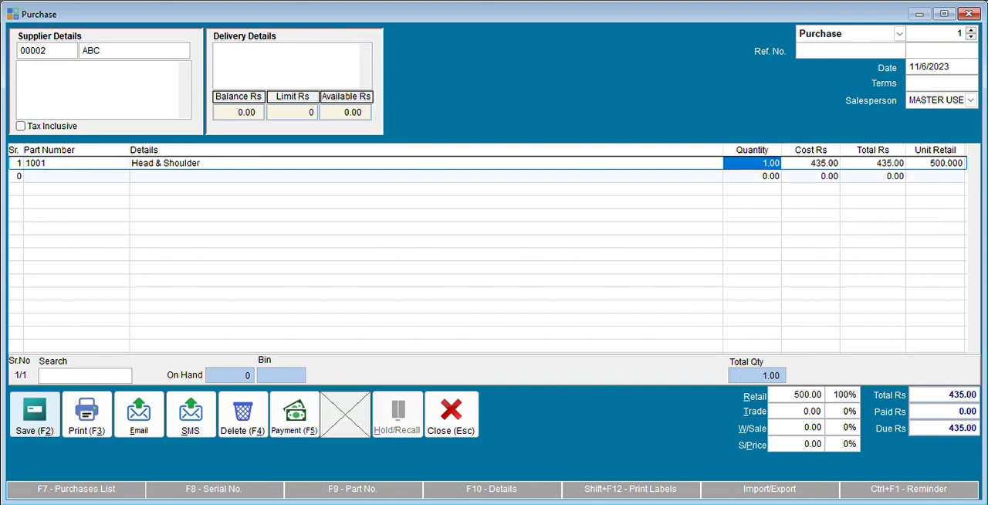
type("100")
key("Return")
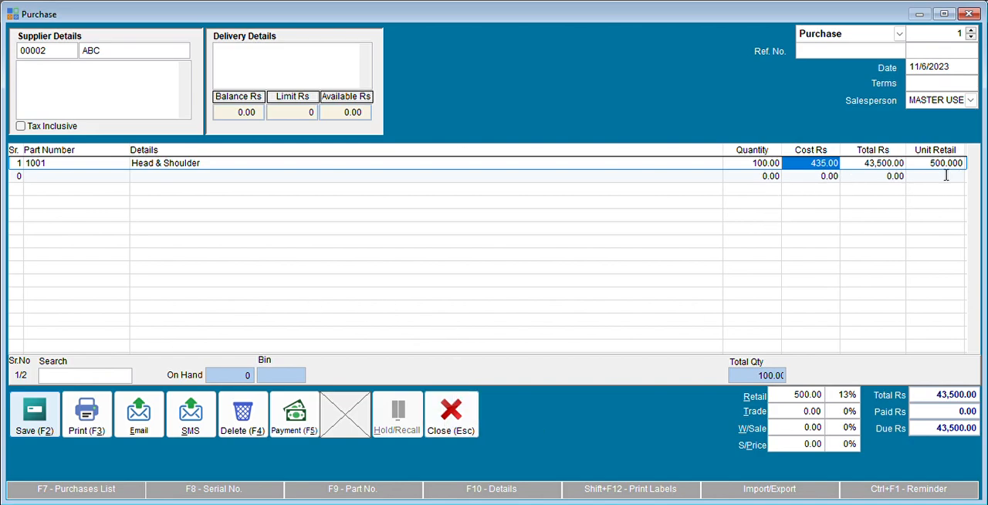
key("Return")
key("Return")
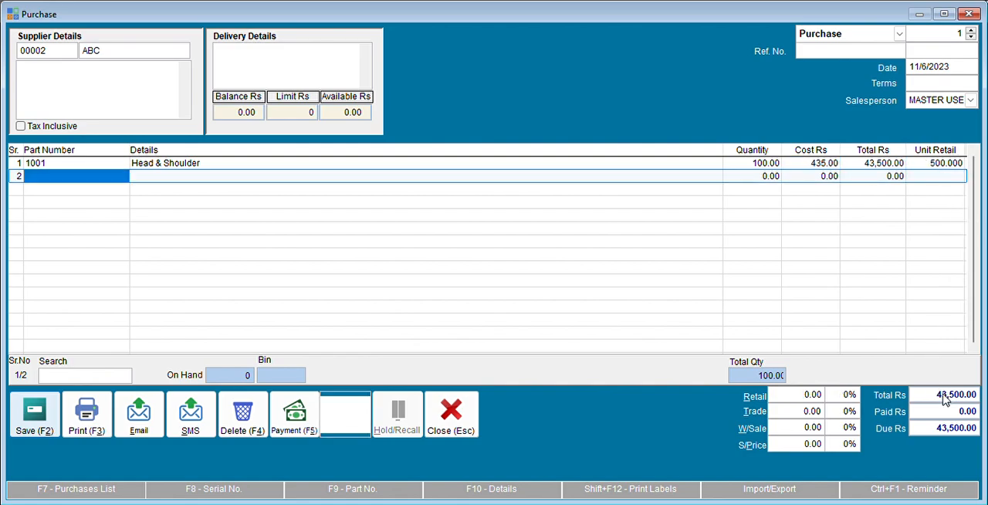
Step: Record a cash payment of Rs 30,000 on the purchase, save the purchase and leave the Purchases module
left_click(298, 421)
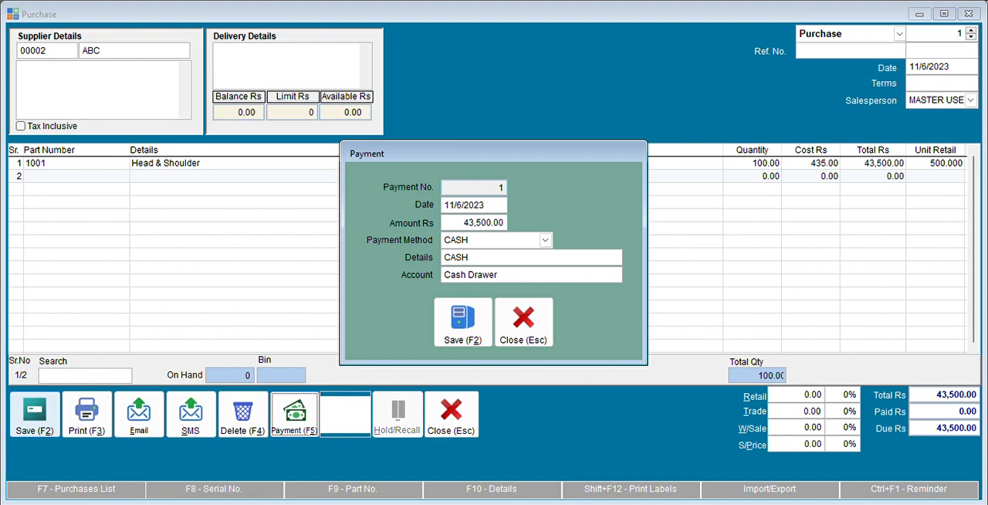
type("30000")
key("Return")
key("Return")
key("Return")
key("Return")
key("Return")
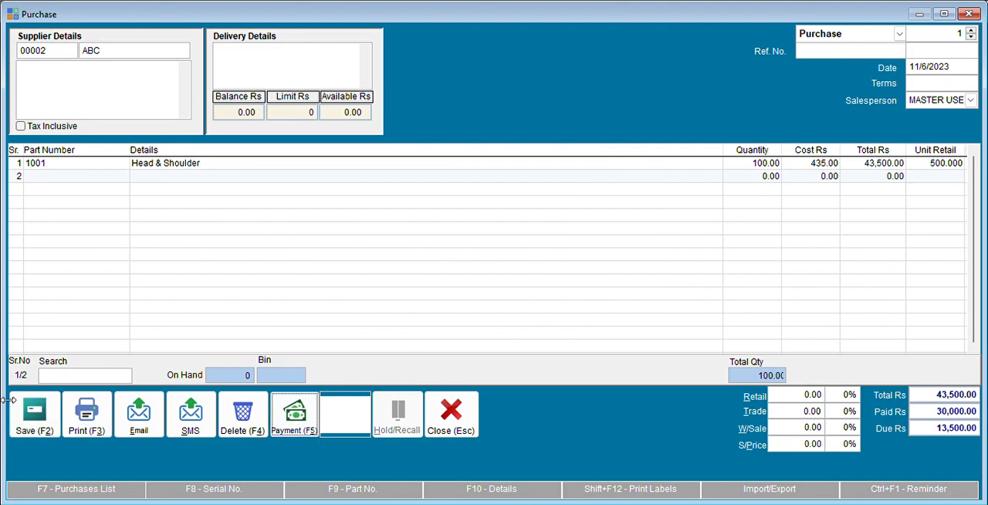
left_click(40, 424)
key("Escape")
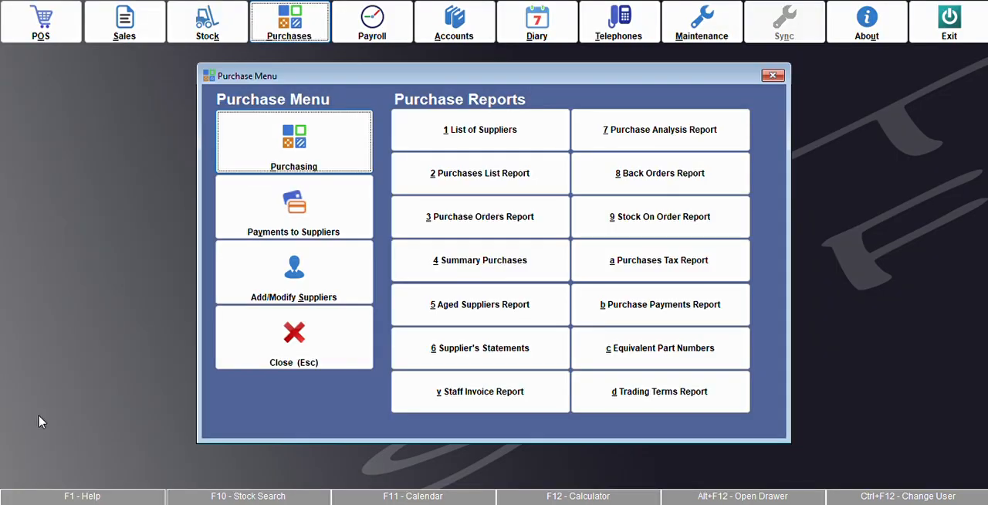
key("Escape")
Step: Preview the stock quantities report on screen with its default options, and close the preview
left_click(210, 32)
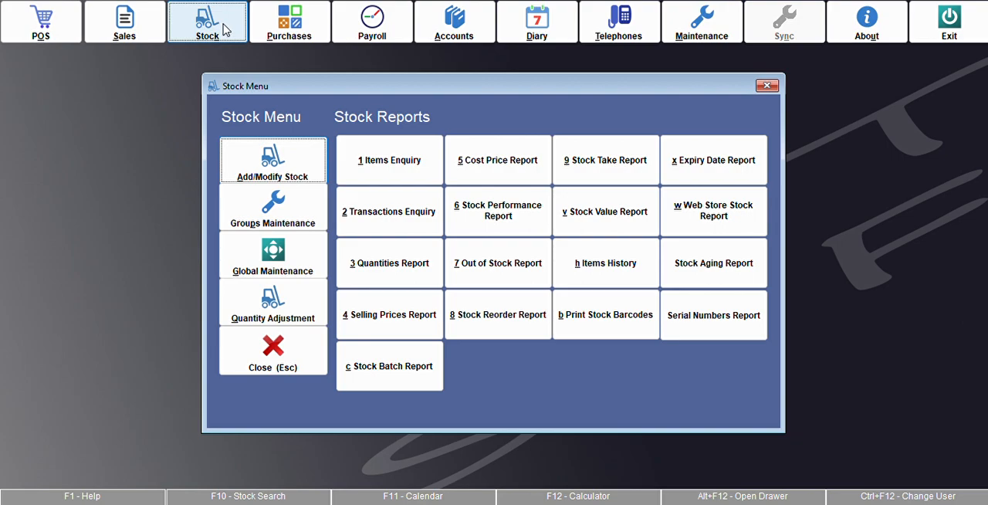
left_click(408, 272)
left_click(423, 437)
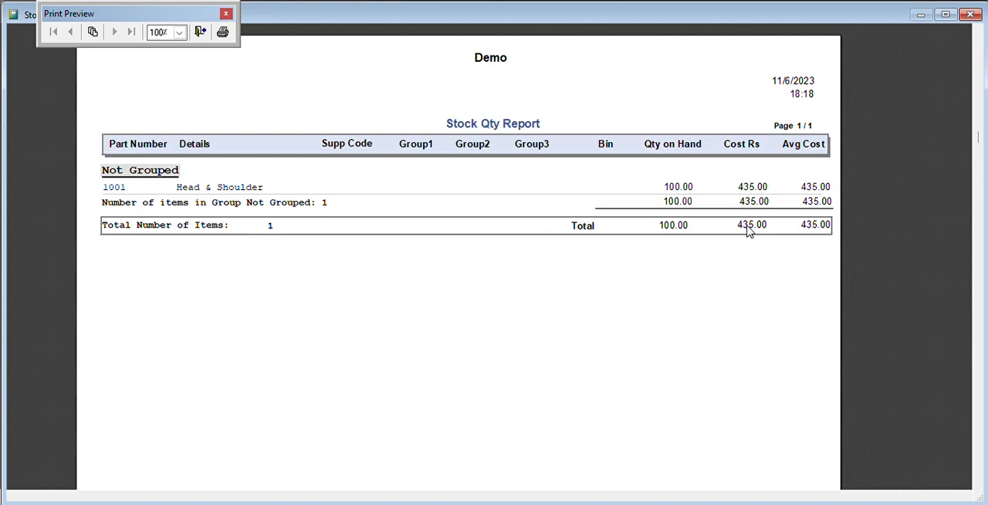
key("Escape")
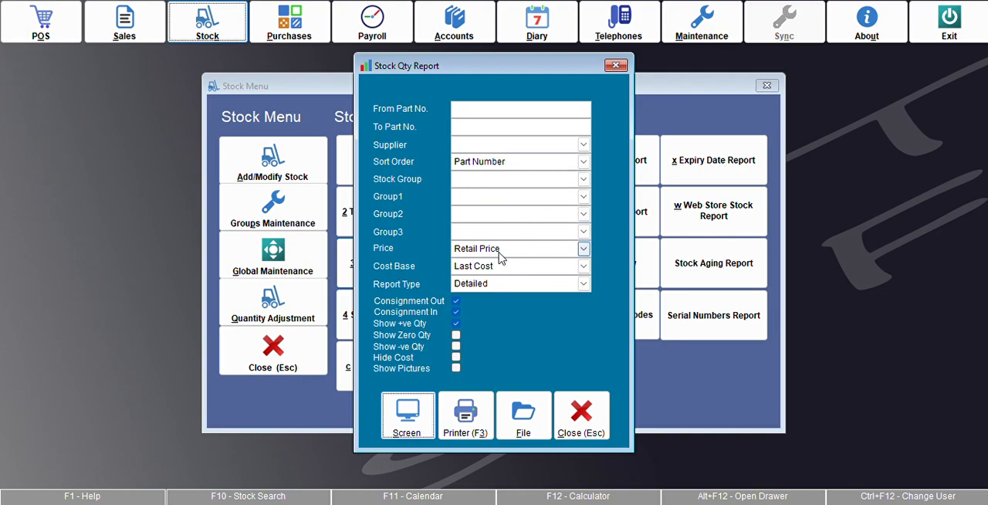
Step: Close the stock quantities report options and leave the Stock module, briefly opening and closing the Sales module
key("Escape")
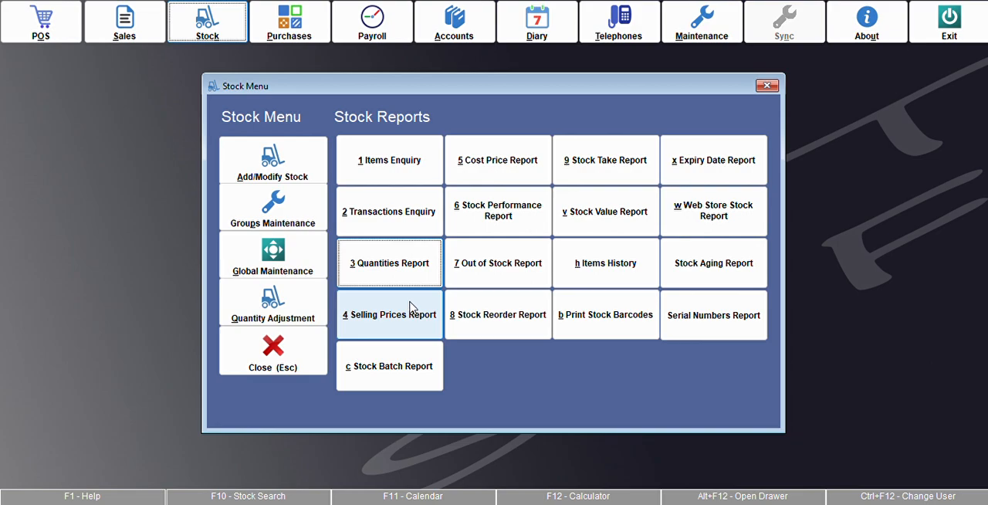
left_click(267, 362)
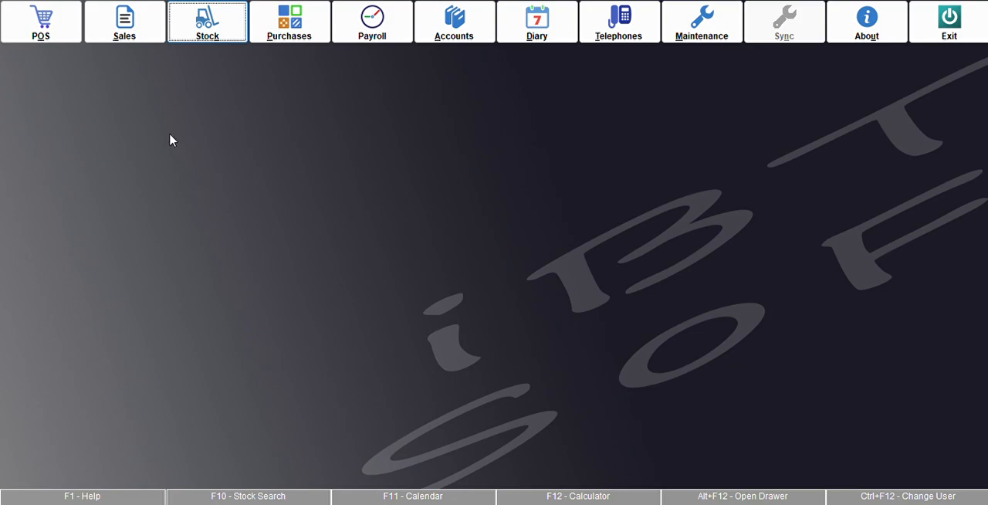
left_click(118, 32)
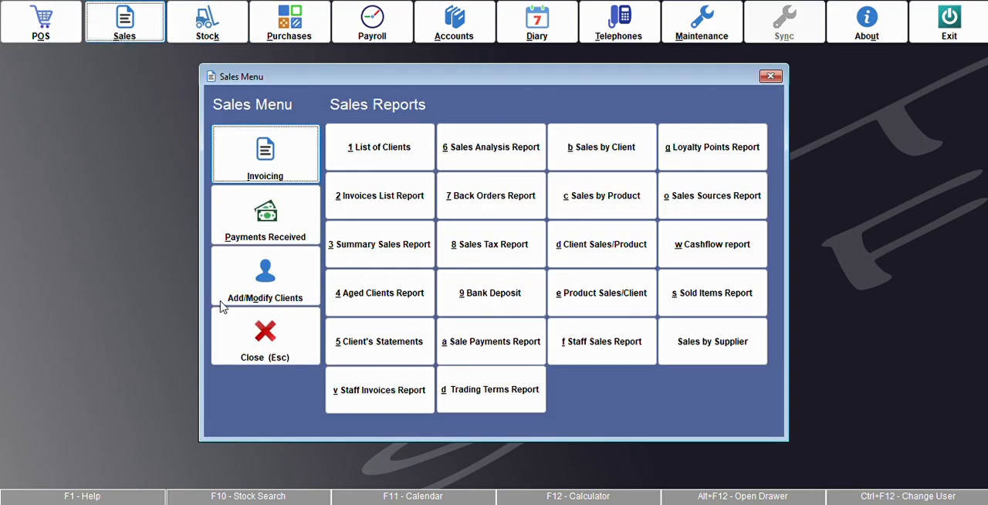
left_click(280, 355)
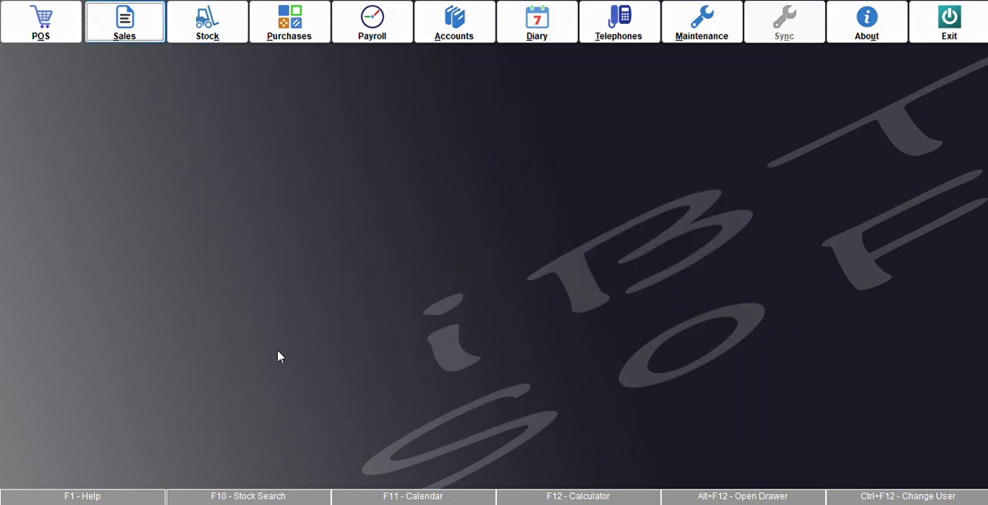
Step: Check the amount due to supplier ABC in the suppliers list, and close the list
left_click(290, 30)
left_click(309, 294)
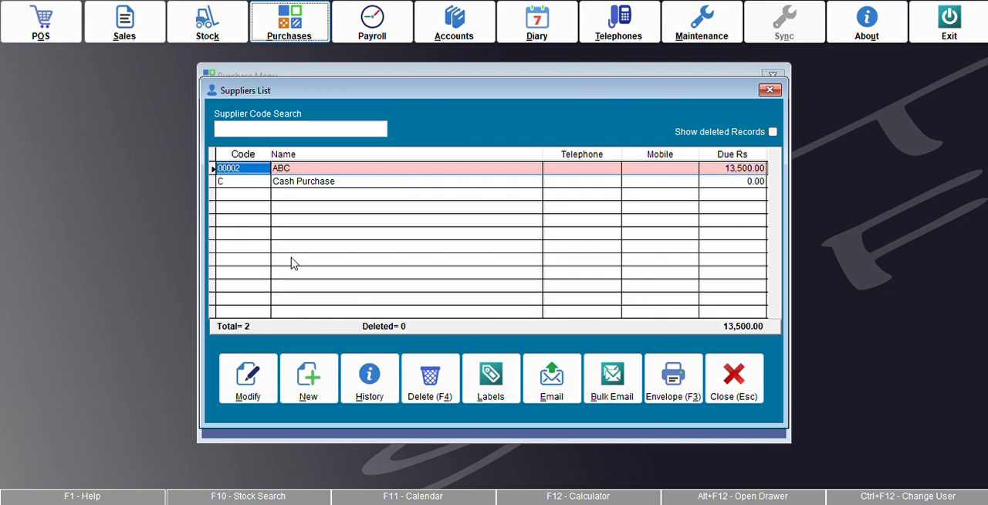
left_click(745, 382)
Step: Record a cash payment of Rs 13,500 to supplier ABC against the outstanding invoice, save it and close the payment form
left_click(316, 224)
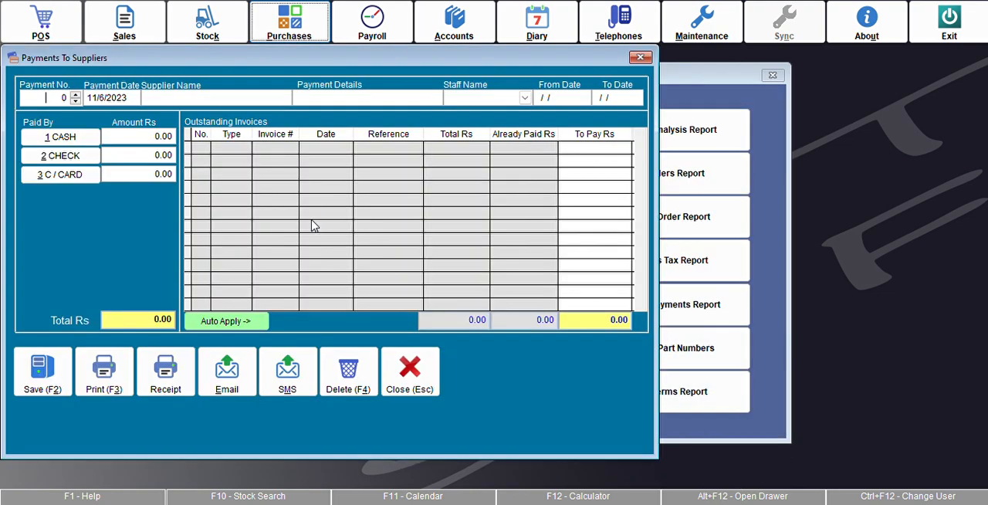
type("abc")
key("Return")
key("Return")
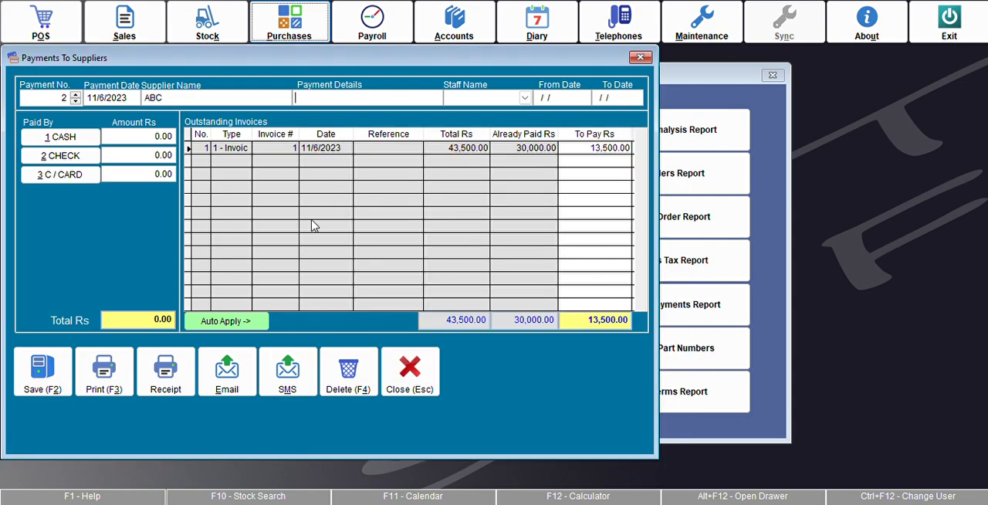
left_click(77, 137)
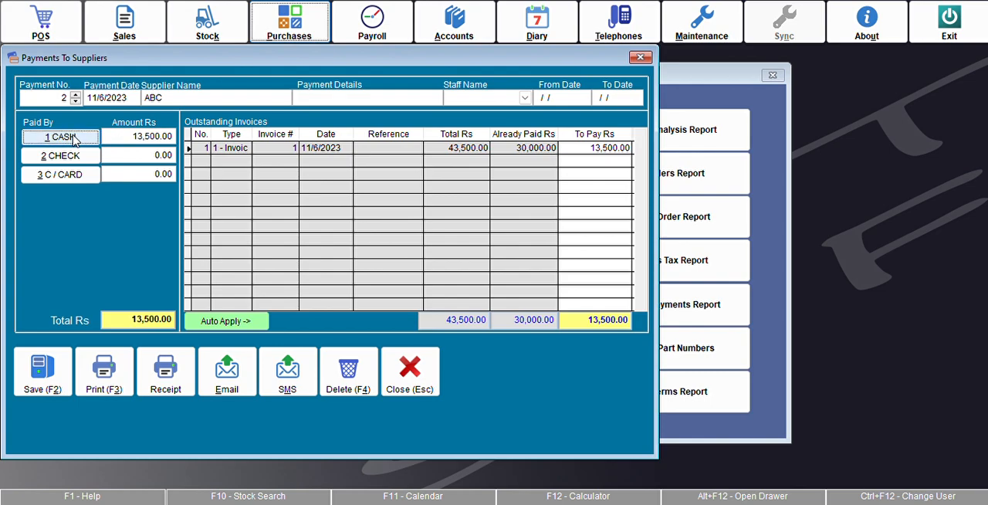
left_click(41, 369)
key("Escape")
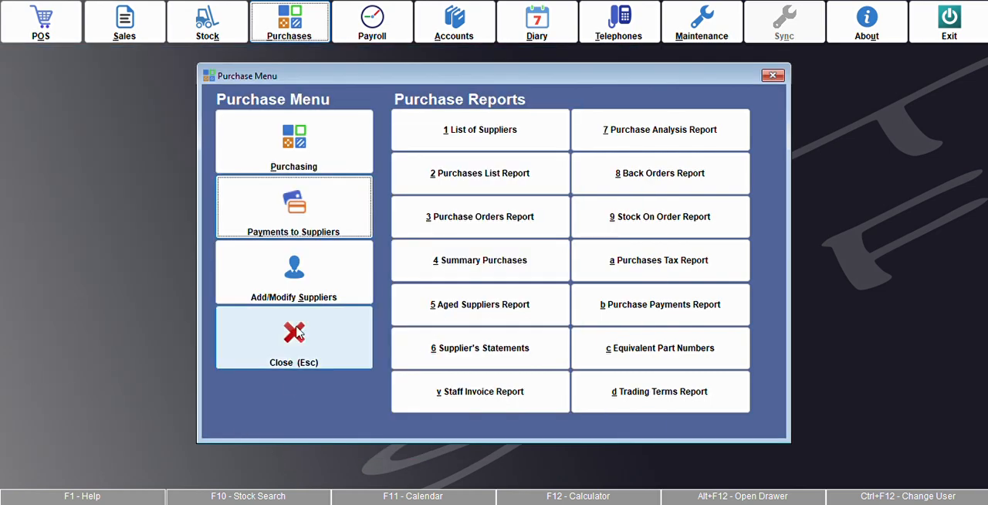
Step: Check supplier ABC's balance and history in the suppliers list, and leave the Purchases module
left_click(300, 277)
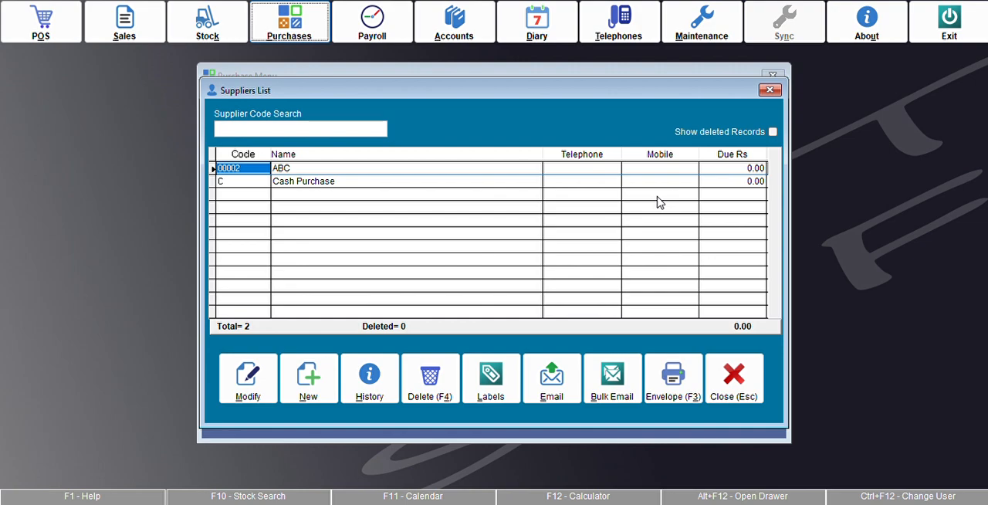
left_click(379, 390)
key("Escape")
key("Escape")
key("Escape")
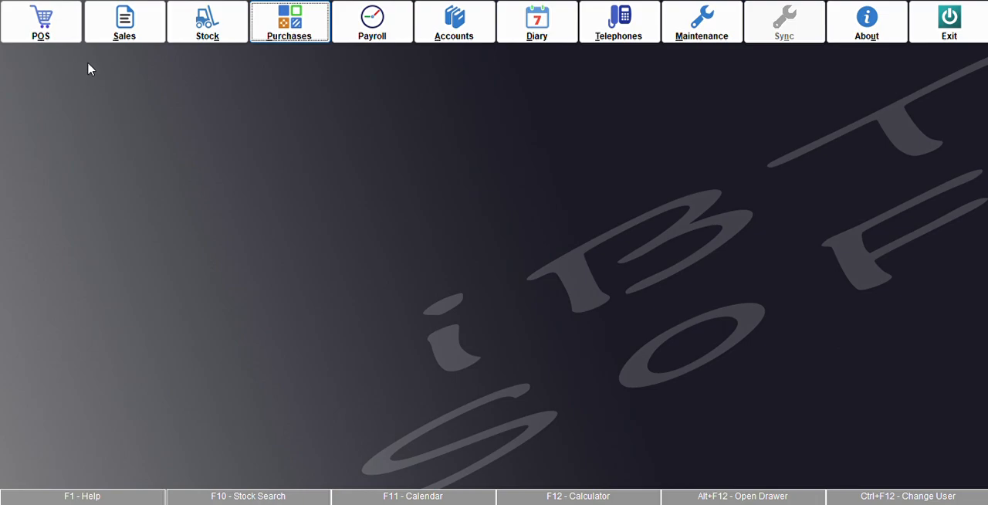
Step: View the existing clients list in the Sales module, and close the list
left_click(130, 22)
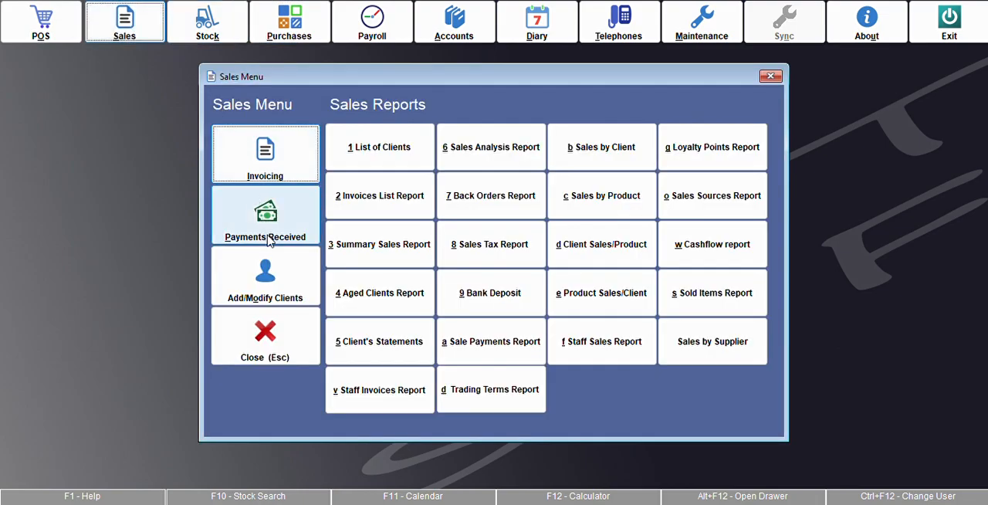
left_click(280, 297)
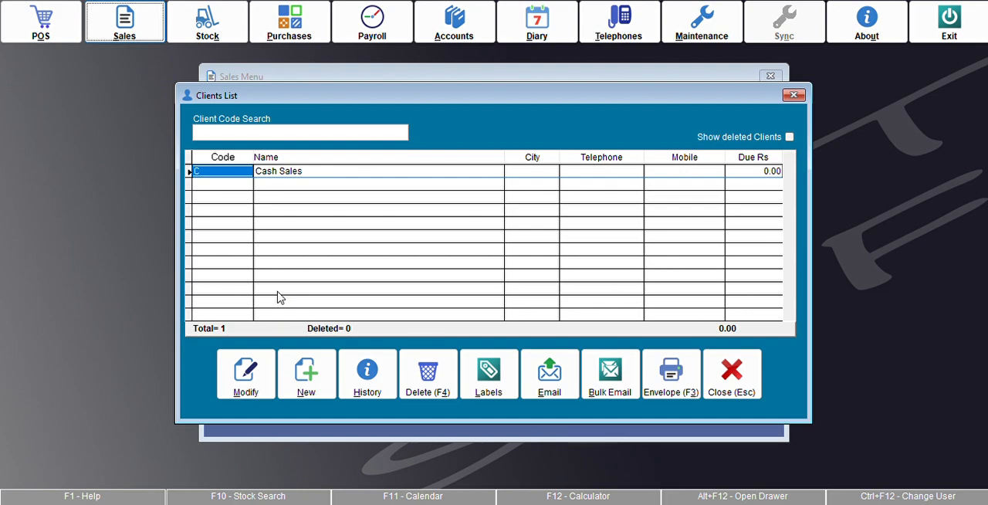
key("Escape")
Step: Start a new sales invoice and a new client record for it, entering the client's full name
left_click(278, 163)
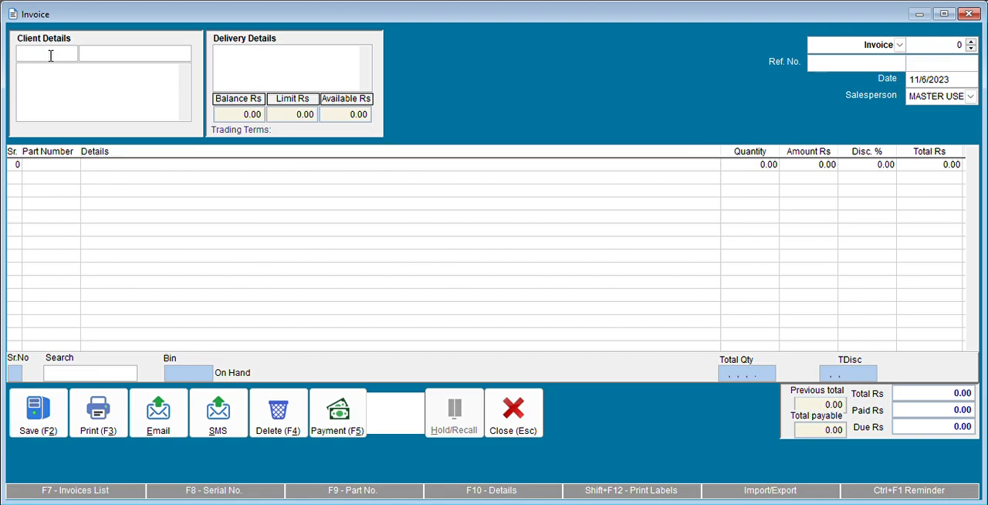
double_click(45, 53)
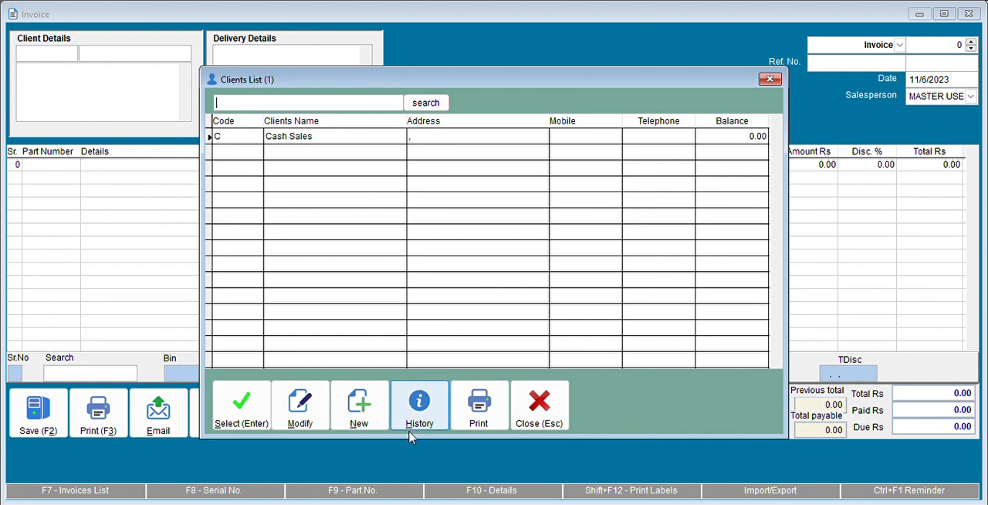
left_click(359, 415)
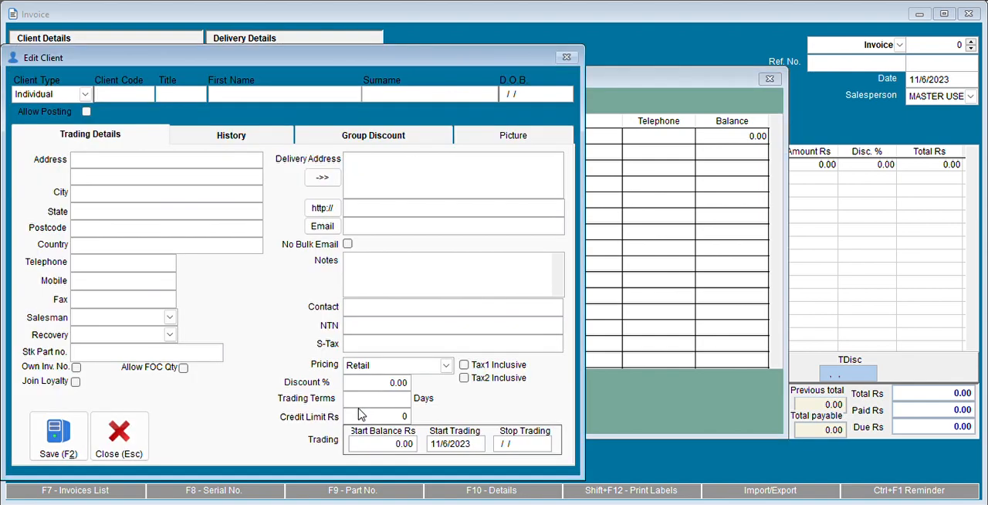
key("Tab")
key("Tab")
type("Ali Nawaz")
Step: Enter the client's address, keep Retail pricing, and save the client to the invoice
left_click(87, 164)
key("Home")
type("Johar T")
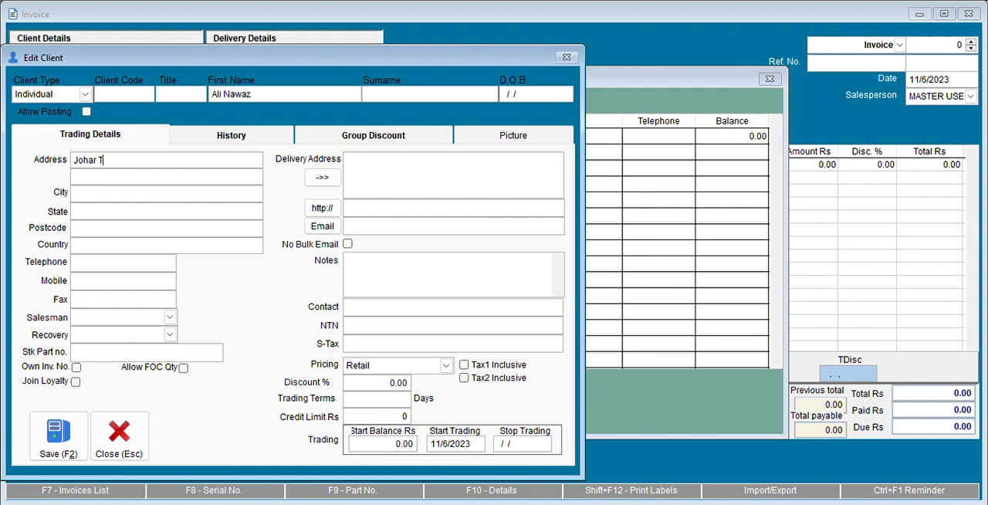
type("own, Lahore")
key("Tab")
left_click(432, 369)
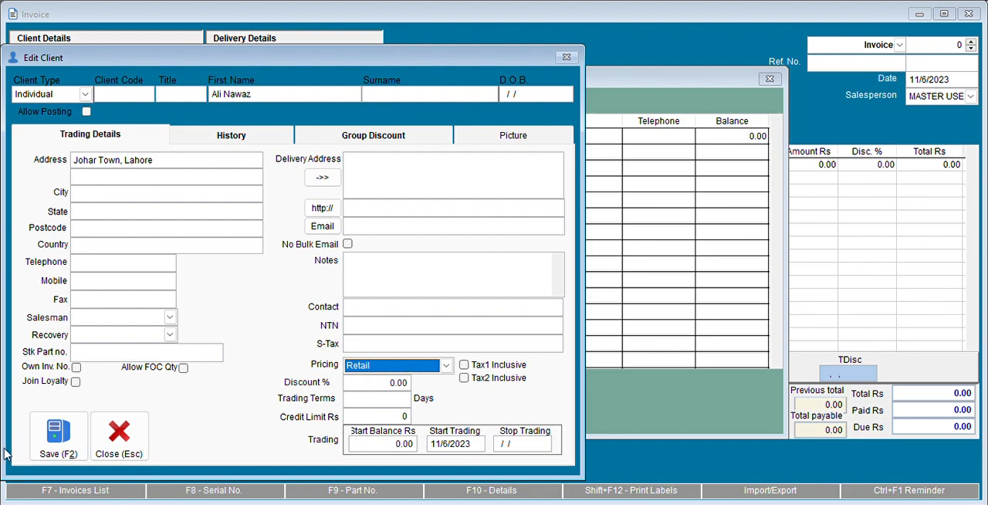
left_click(51, 451)
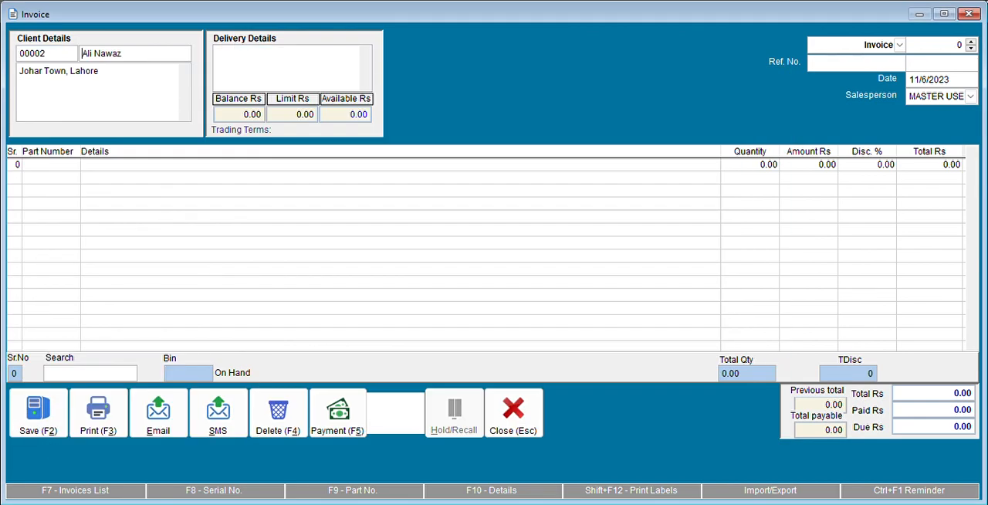
Step: Add part number 1001 to the first invoice line with quantity 10, keeping its default price
type("1001")
key("Return")
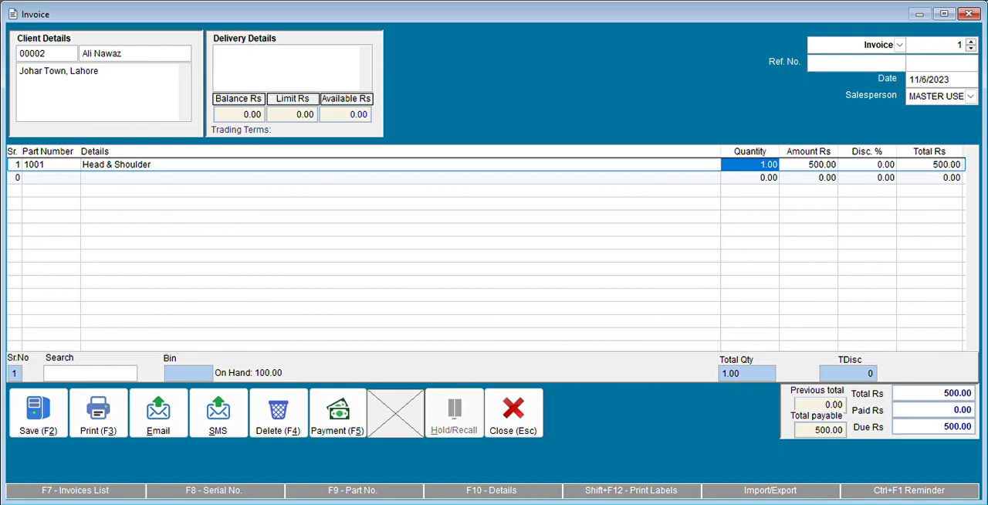
type("10")
key("Return")
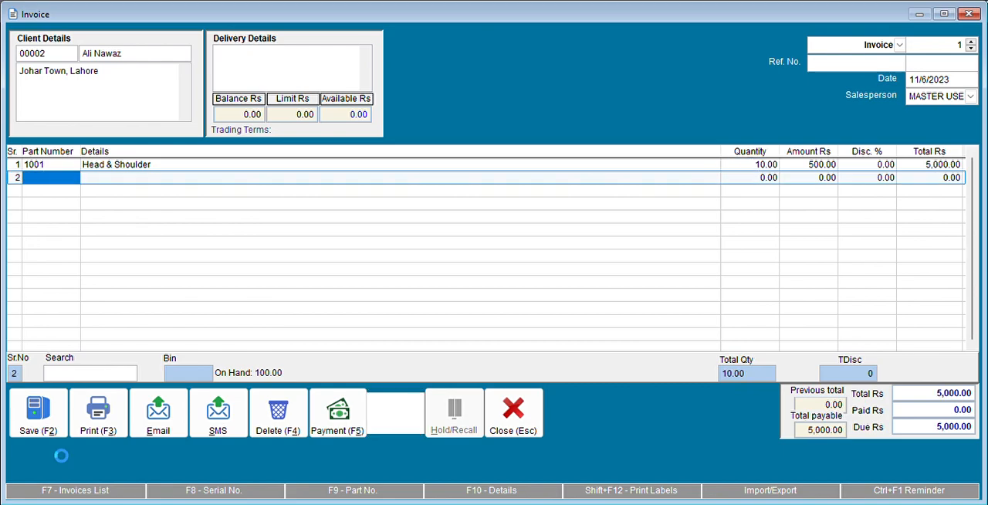
Step: Apply a global discount of 5% to the invoice
left_click(877, 163)
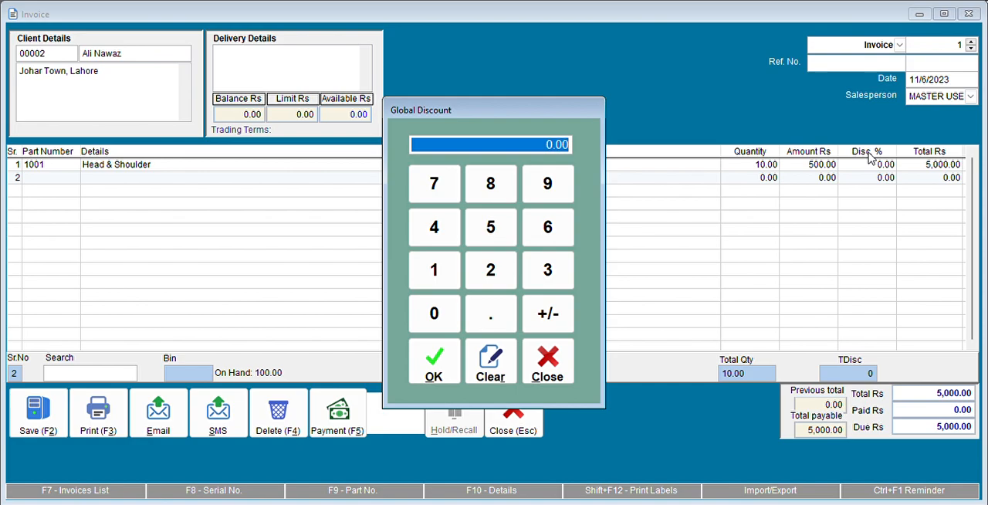
type("5")
key("Return")
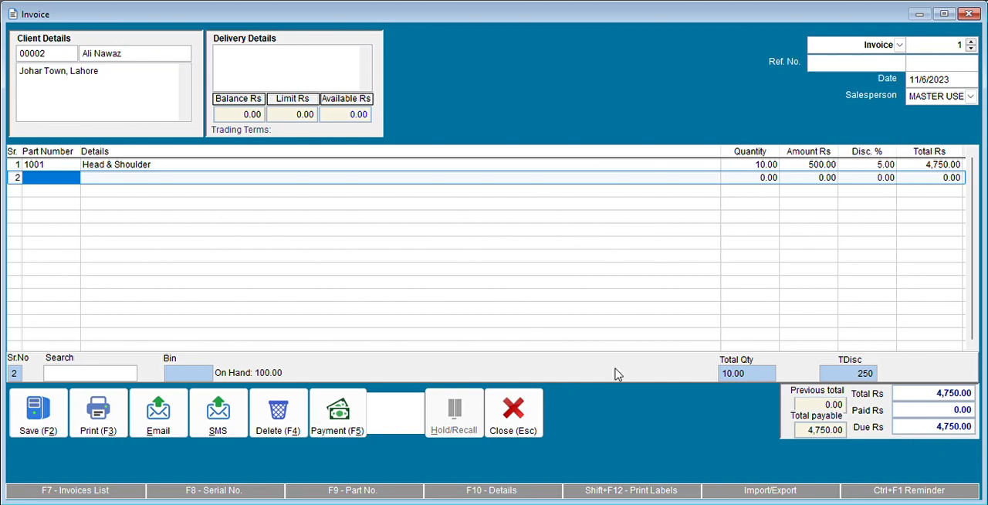
Step: Record a partial cash payment of Rs 3,000 on the invoice and save the payment
left_click(337, 419)
key("Tab")
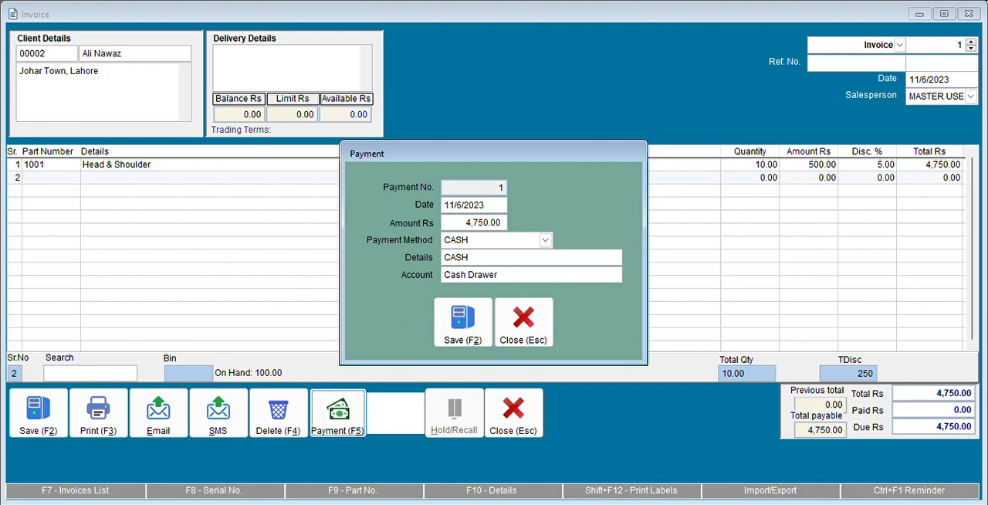
type("3000")
key("Tab")
key("Tab")
key("Return")
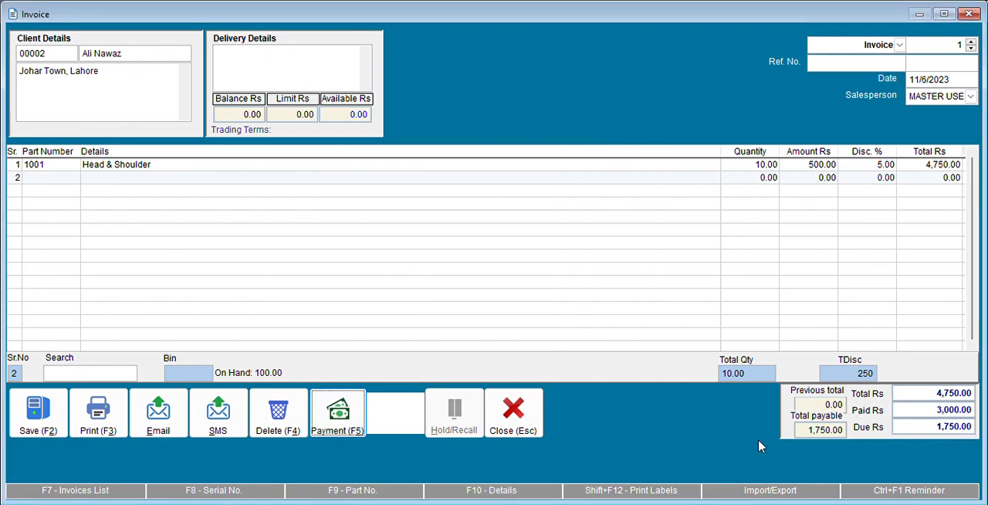
Step: Preview the printed invoice in a maximized window, review its lines and totals, and close the preview and the invoice form
left_click(110, 417)
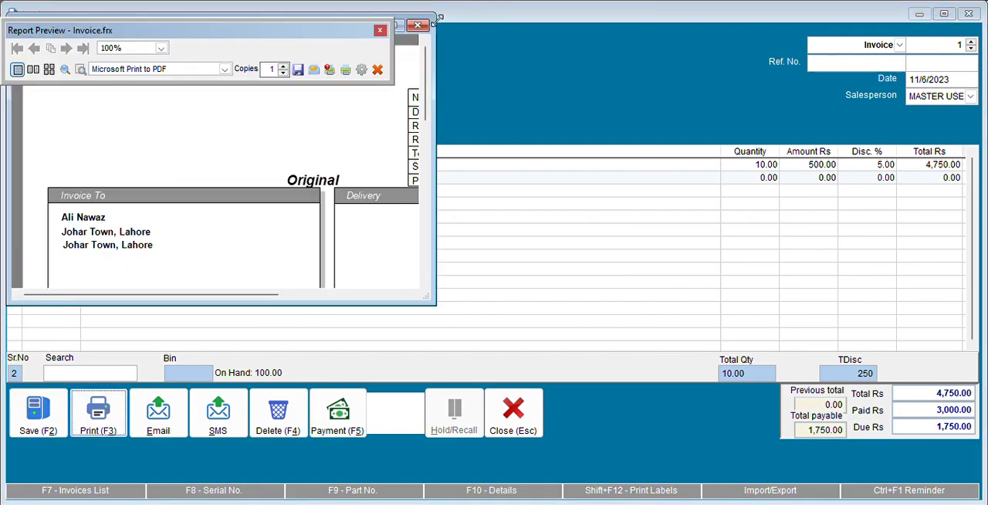
left_click(399, 27)
left_click(197, 223)
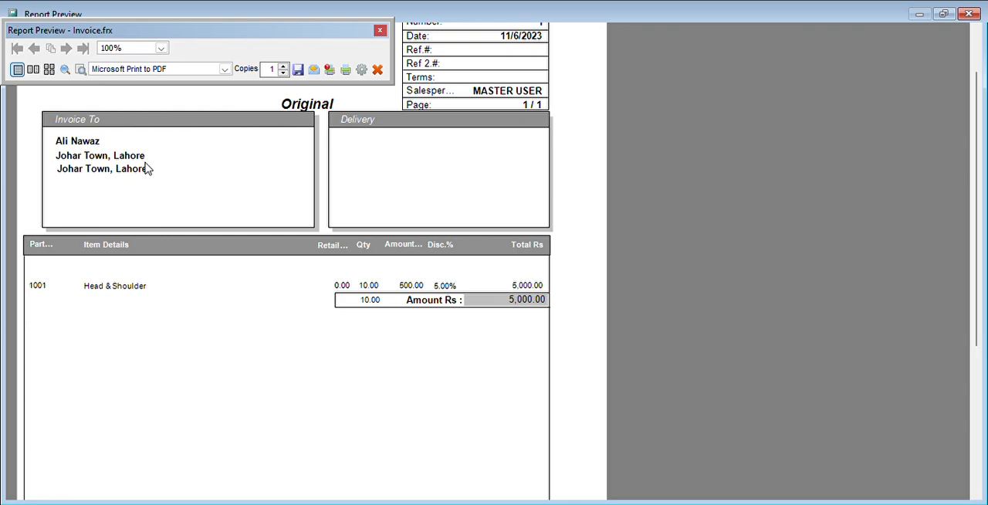
left_click(453, 408)
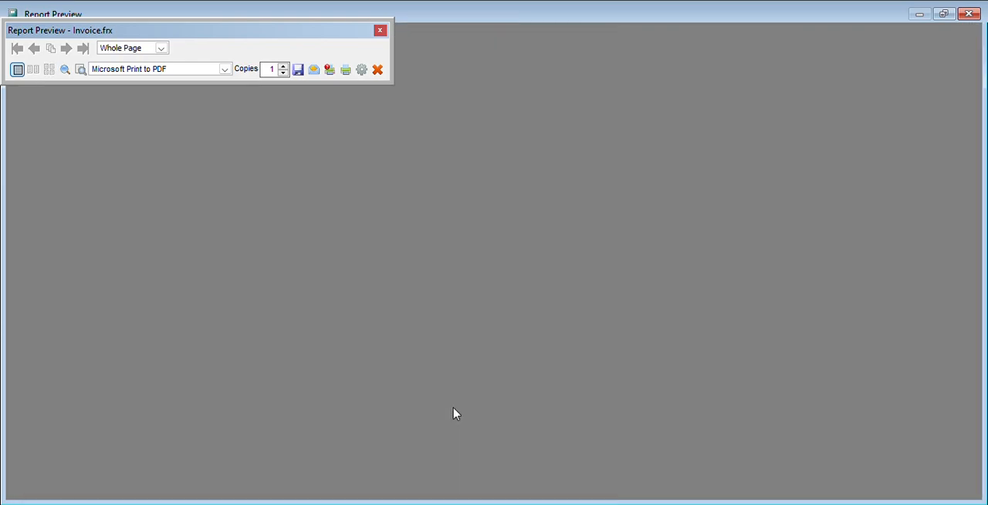
left_click(247, 459)
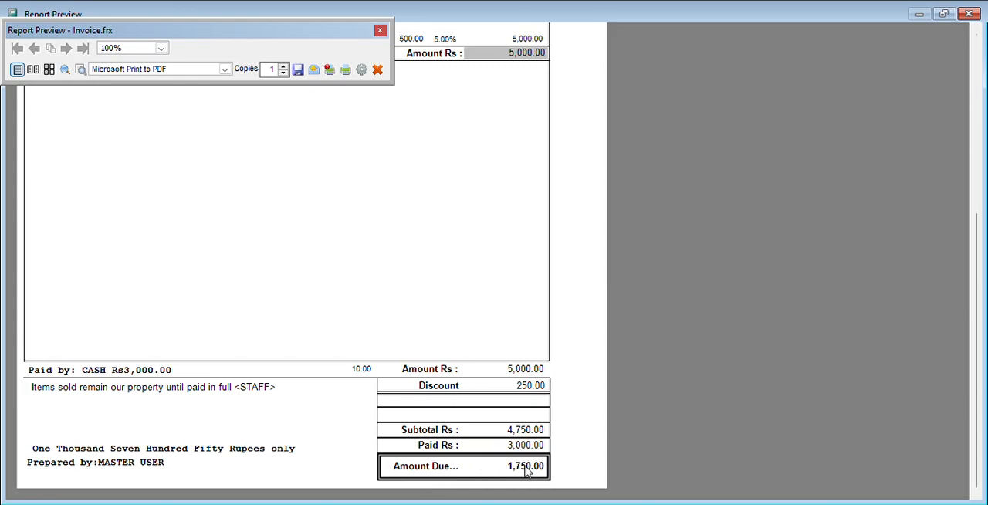
key("Escape")
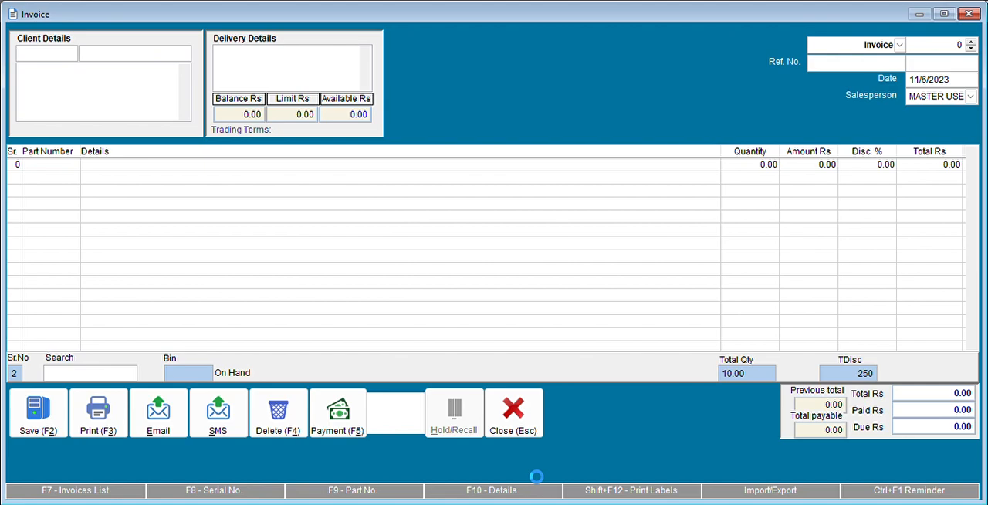
key("Escape")
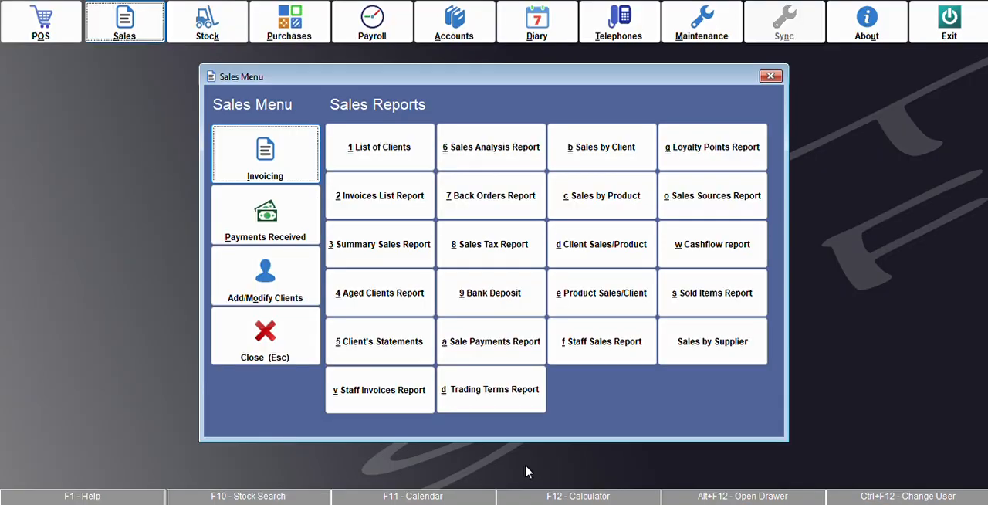
Step: Check the new client's due balance in the clients list, and leave the Sales module
left_click(264, 274)
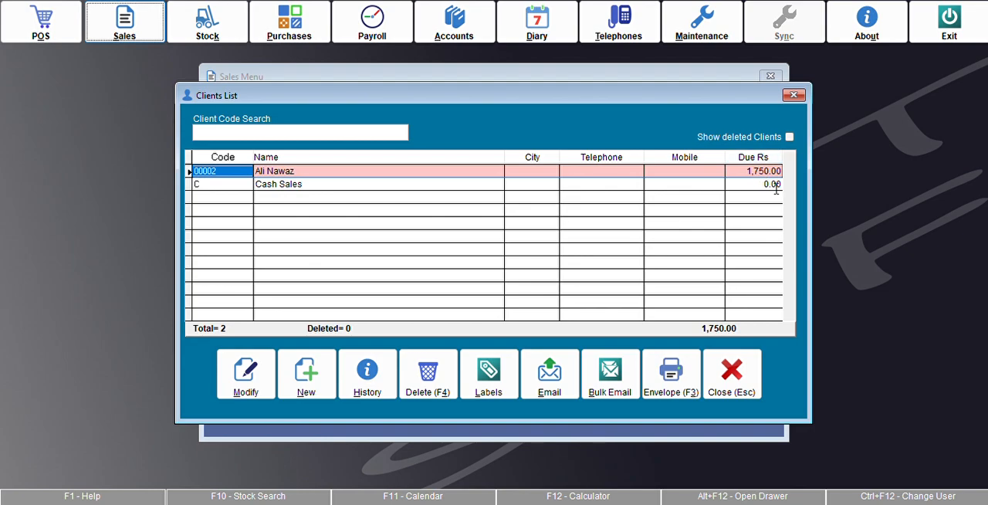
key("Escape")
key("Escape")
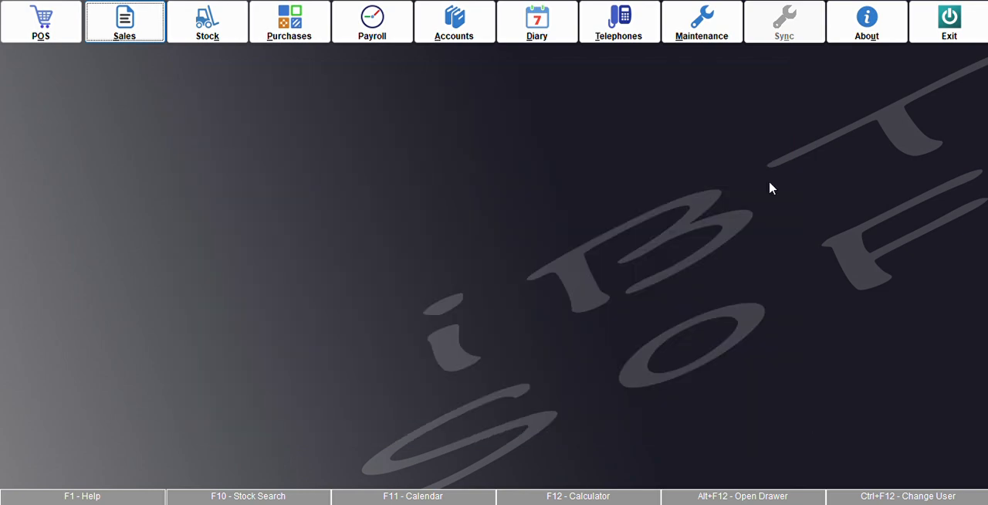
Step: Preview the stock quantities report on screen with its default options to check the item's remaining quantity
left_click(205, 31)
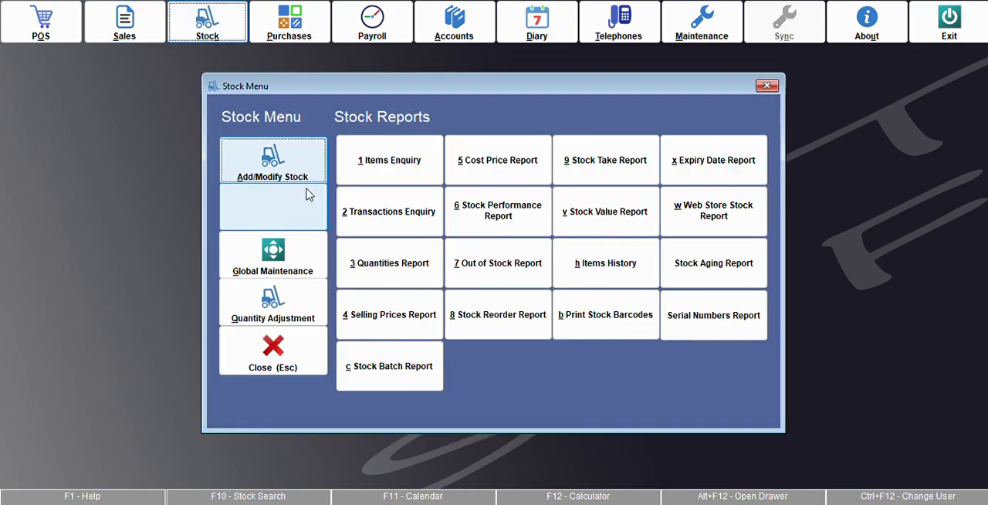
left_click(417, 264)
left_click(413, 428)
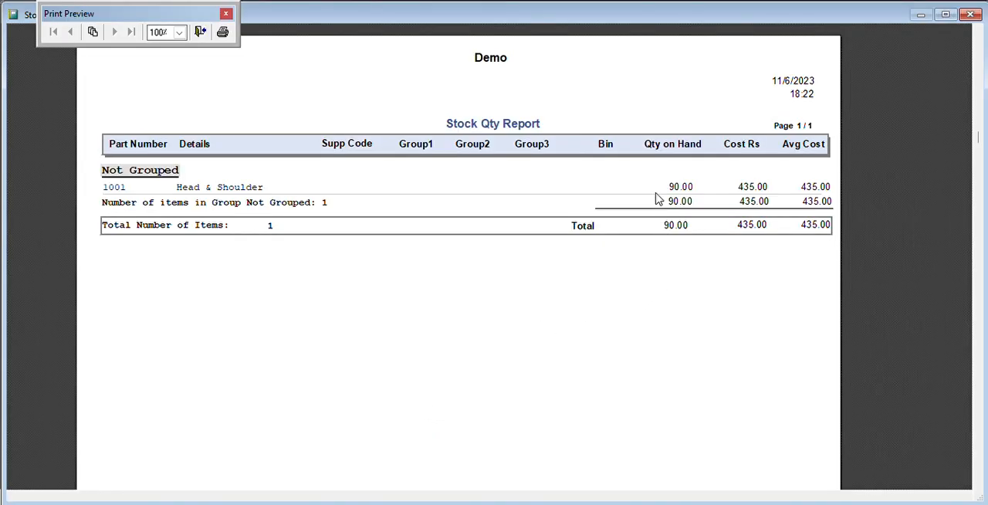
Step: Close the stock quantities report and leave the Stock module
key("Escape")
key("Escape")
key("Escape")
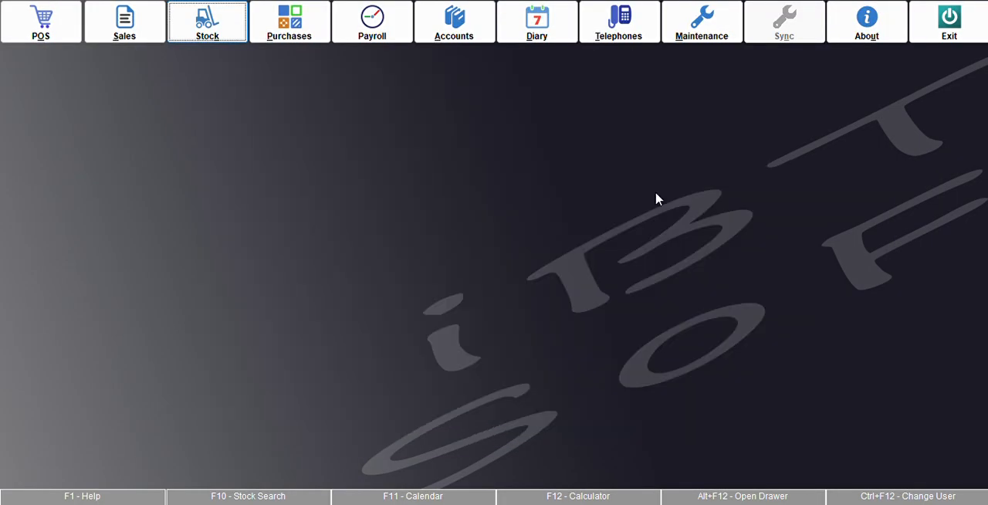
Step: Preview the Profit & Loss report on screen for the year to the end of November 2023, and close the report
left_click(484, 21)
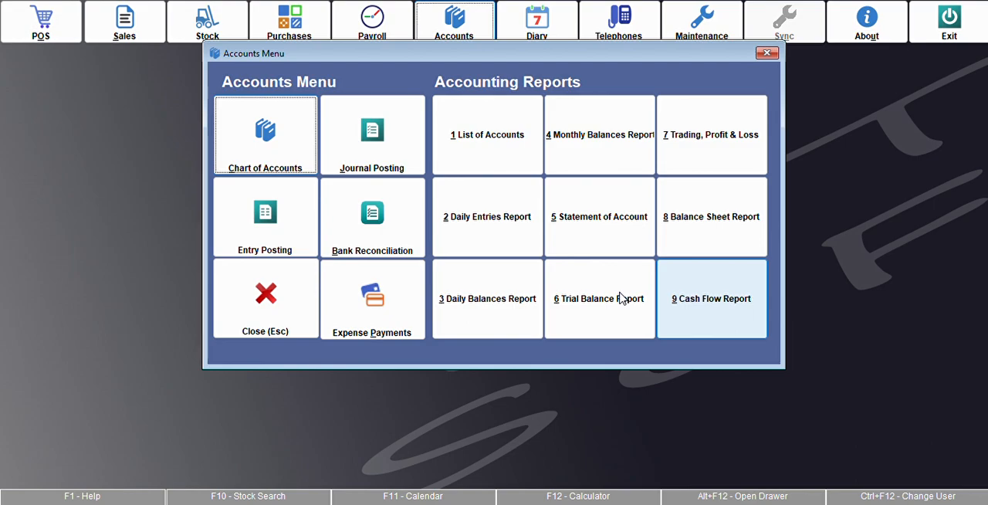
left_click(712, 147)
left_click(404, 339)
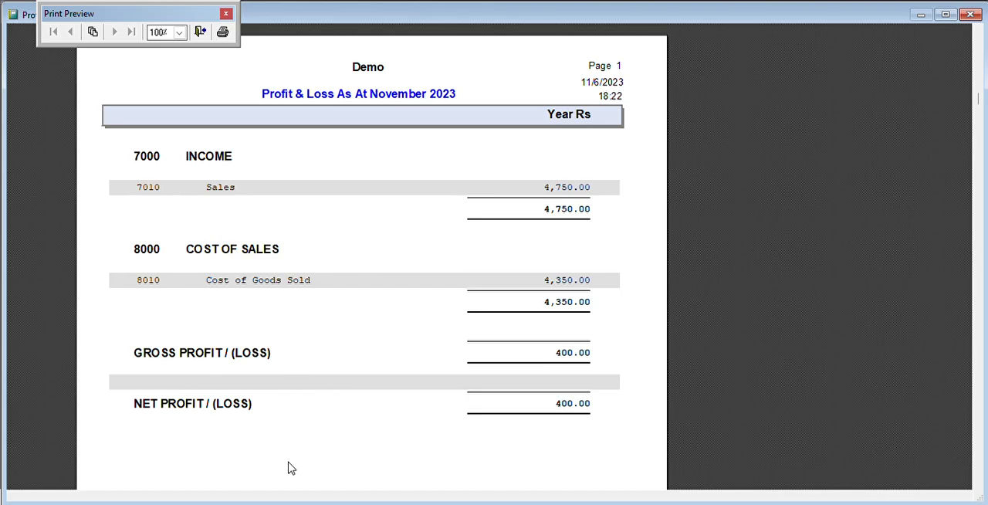
key("Escape")
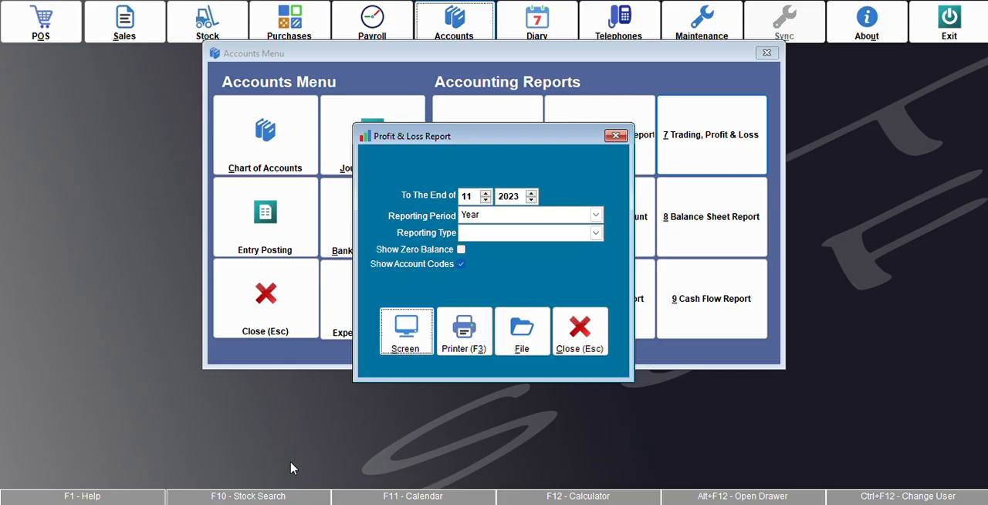
key("Escape")
left_click(278, 236)
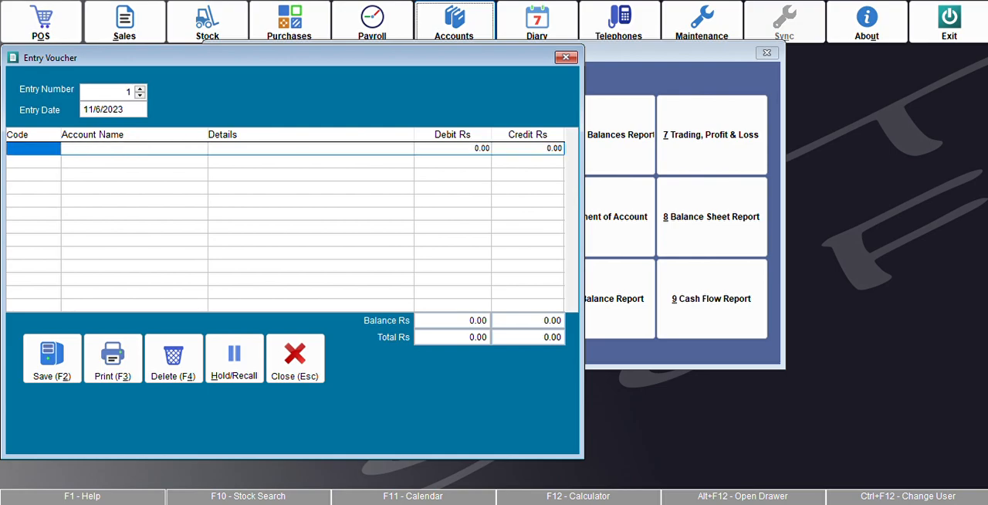
key("Escape")
key("Escape")
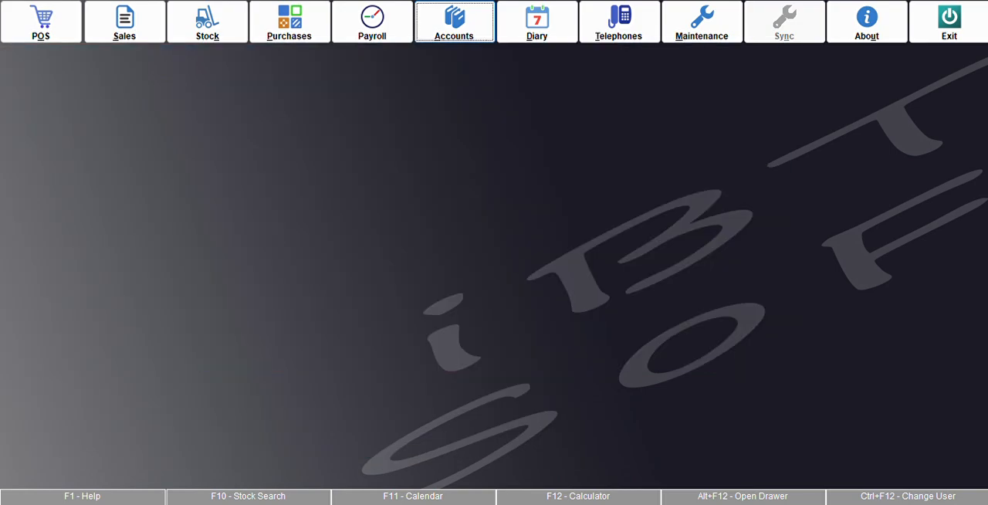
Step: Browse the chart of accounts through the asset, liability, equity, income and expense groups to find the wages account, and close the list
left_click(426, 32)
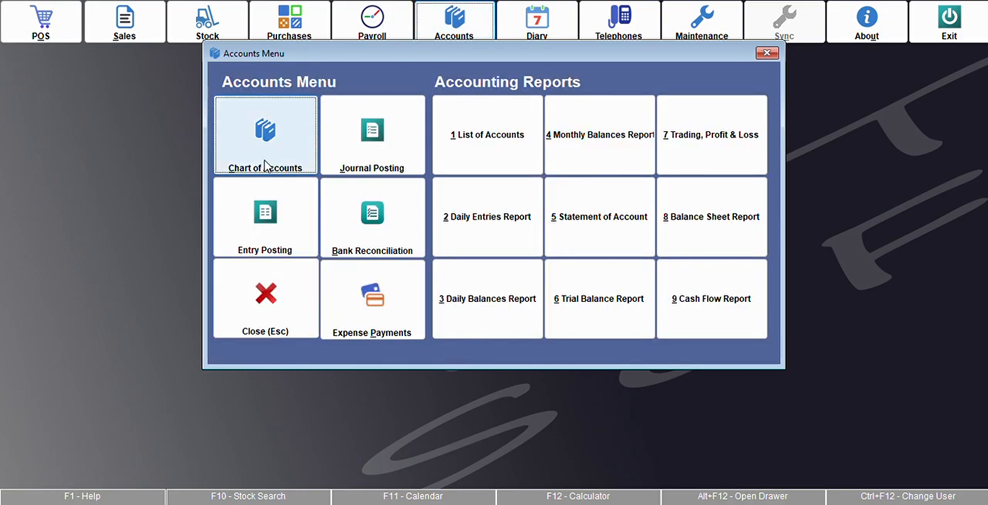
left_click(263, 153)
key("Down")
key("Down")
key("Down")
key("Down")
key("Down")
key("Down")
key("Down")
key("Down")
key("Down")
key("Down")
key("Down")
key("Down")
key("Down")
key("Down")
key("Down")
key("Down")
key("Down")
key("Down")
key("Down")
key("Down")
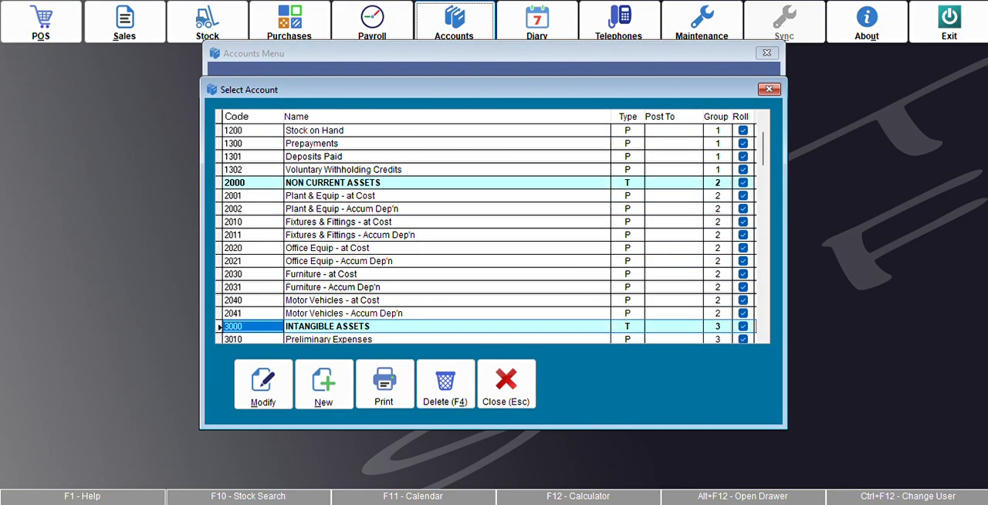
key("Down")
key("Down")
key("Down")
key("Down")
key("Down")
key("Down")
key("Down")
key("Down")
key("Down")
key("Down")
key("Down")
key("Down")
key("Down")
key("Down")
key("Down")
key("Down")
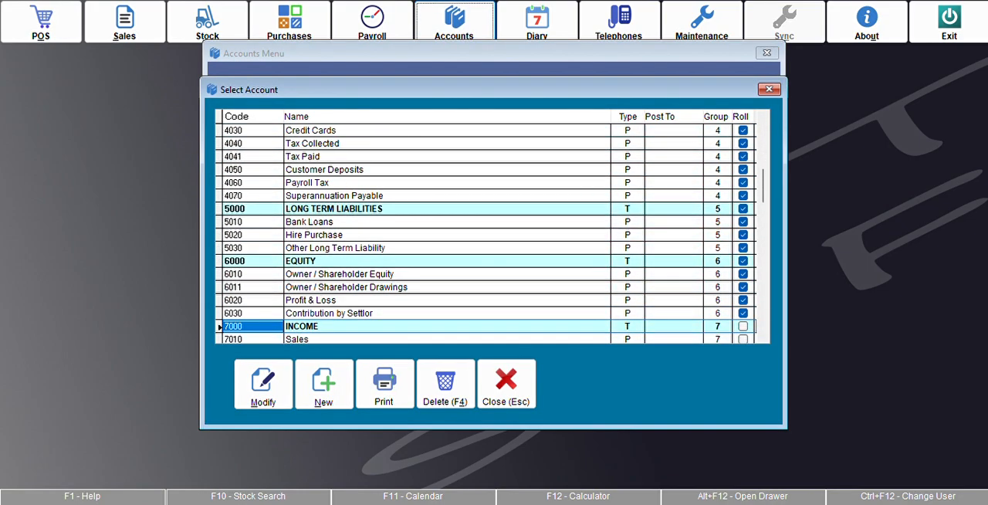
key("Down")
key("Down")
key("Down")
key("Down")
key("Down")
key("Down")
key("Down")
key("Down")
key("Down")
key("Down")
key("Down")
key("Down")
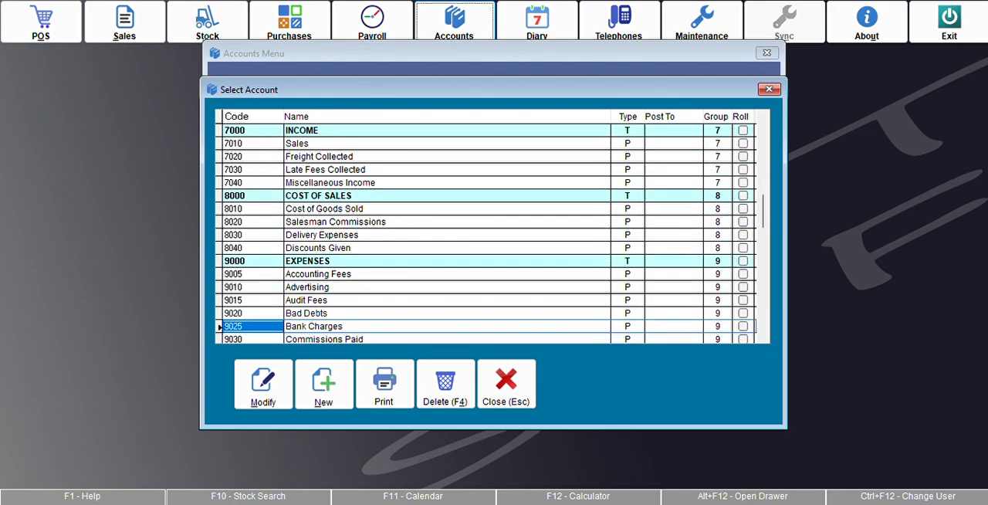
key("Up")
key("Up")
key("Down")
key("Down")
key("Down")
key("Down")
key("Down")
key("Down")
key("Down")
key("Down")
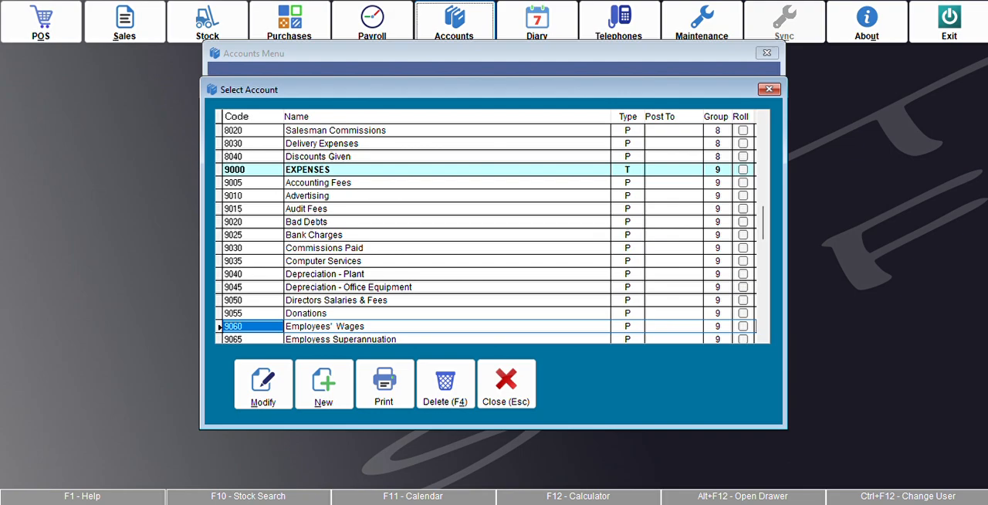
key("Escape")
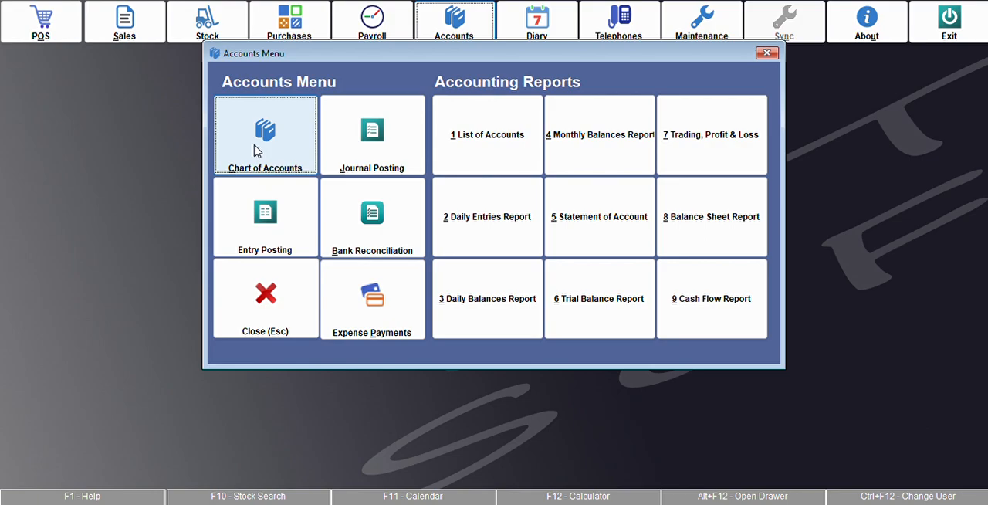
Step: Start an entry voucher and choose the Employees' Wages account for its first line
left_click(278, 221)
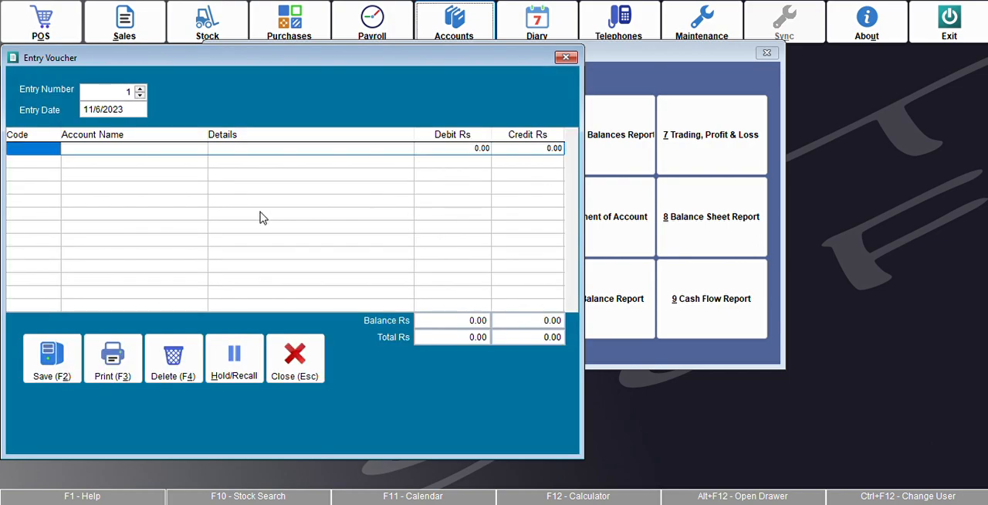
key("Return")
type("employee")
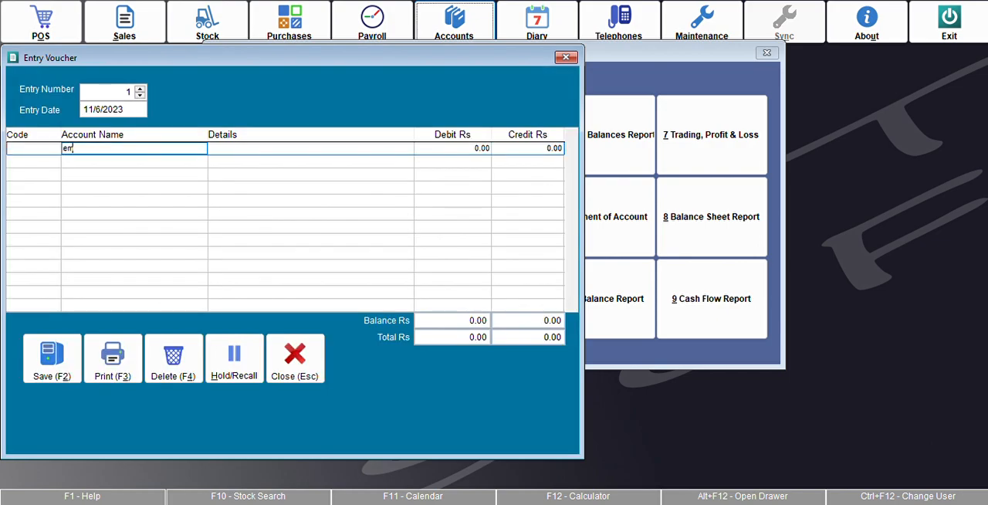
key("Return")
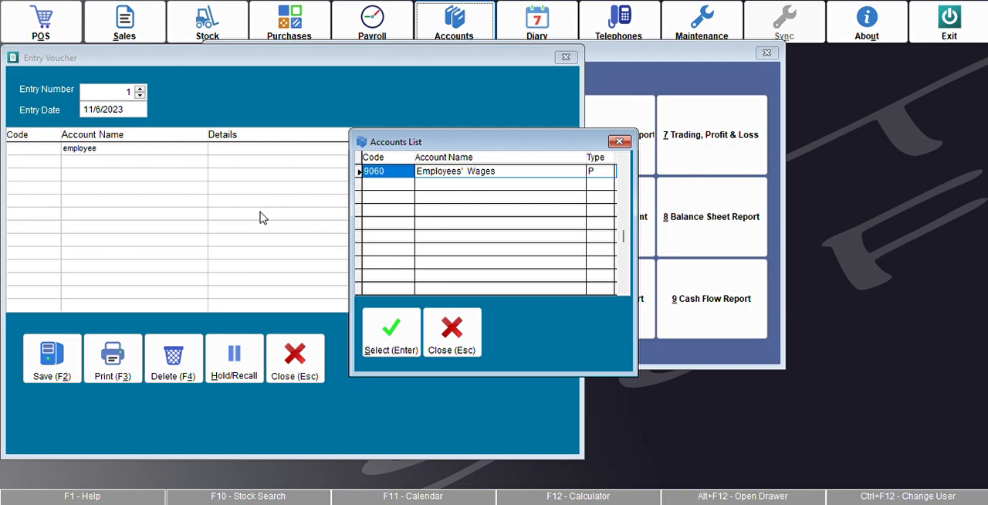
key("Return")
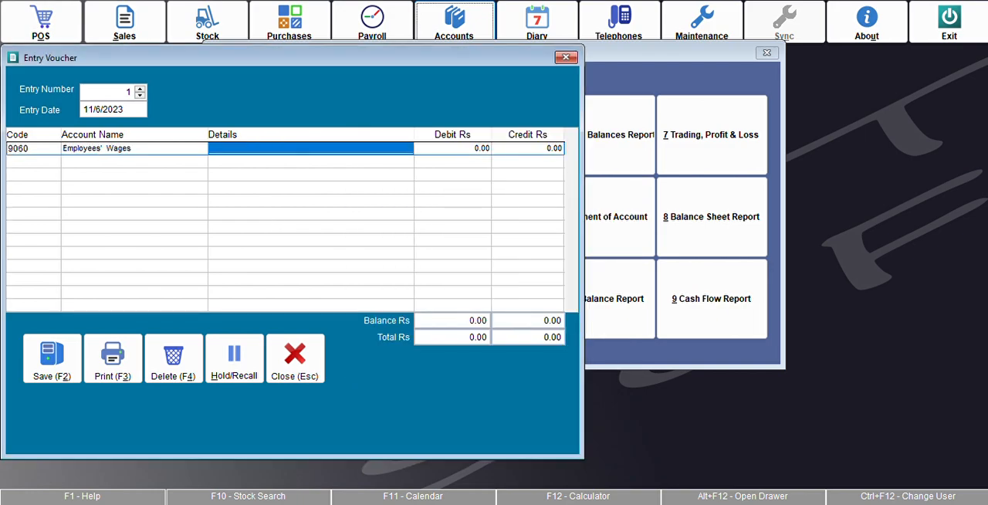
Step: Describe the wages line as a wage paid to the named employee and set its debit to Rs 100
type("W")
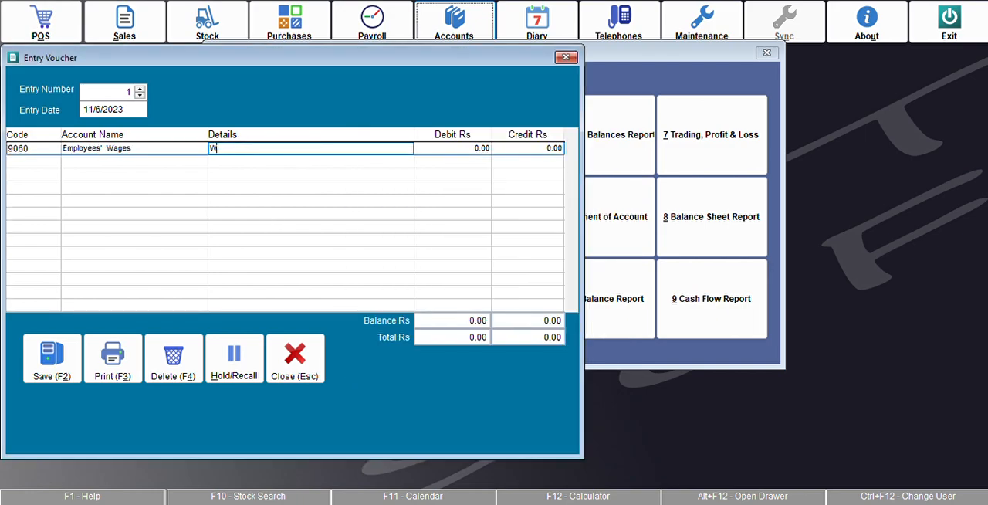
type("age Faid to Abbas")
key("Return")
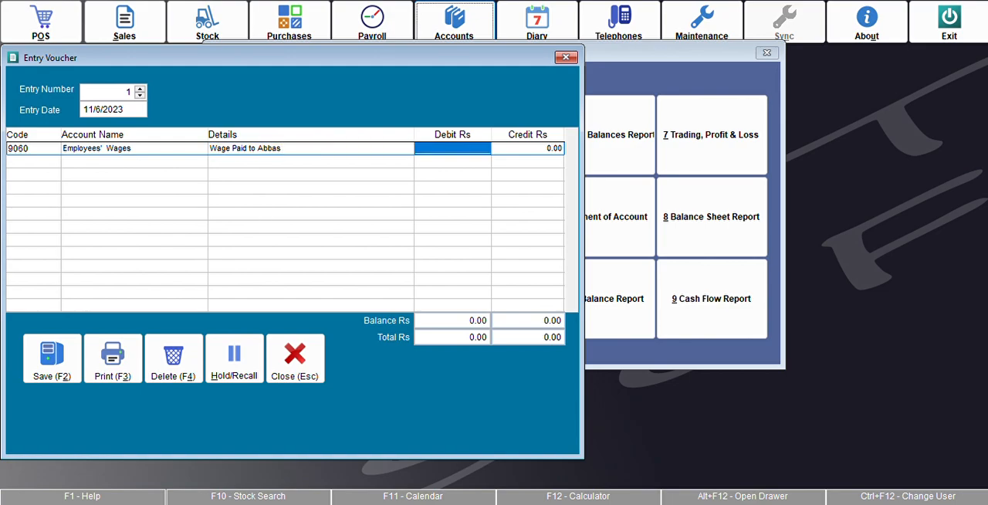
type("100")
key("Return")
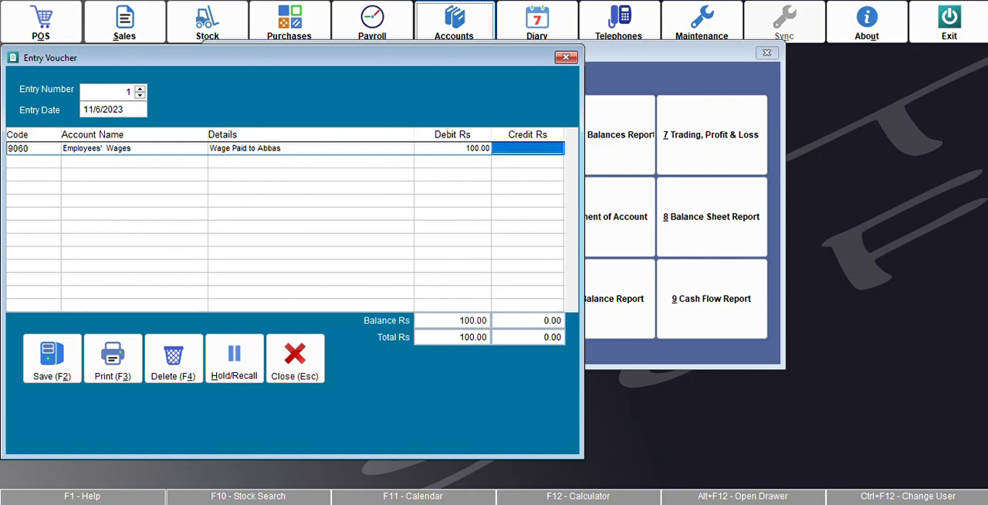
Step: Add a second voucher line for account 1001, Cash Drawer, with a credit of Rs 100
key("Return")
type("1001")
key("Return")
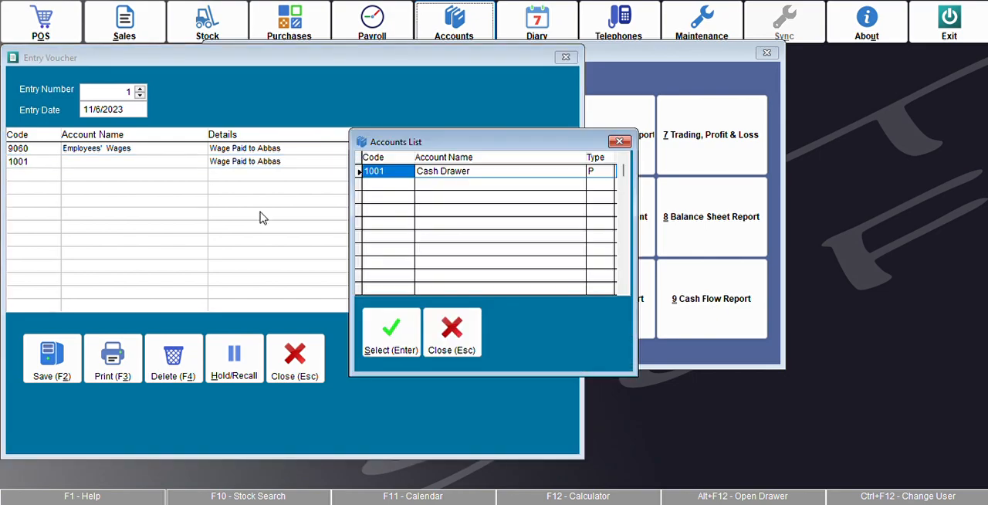
key("Return")
key("Return")
key("Return")
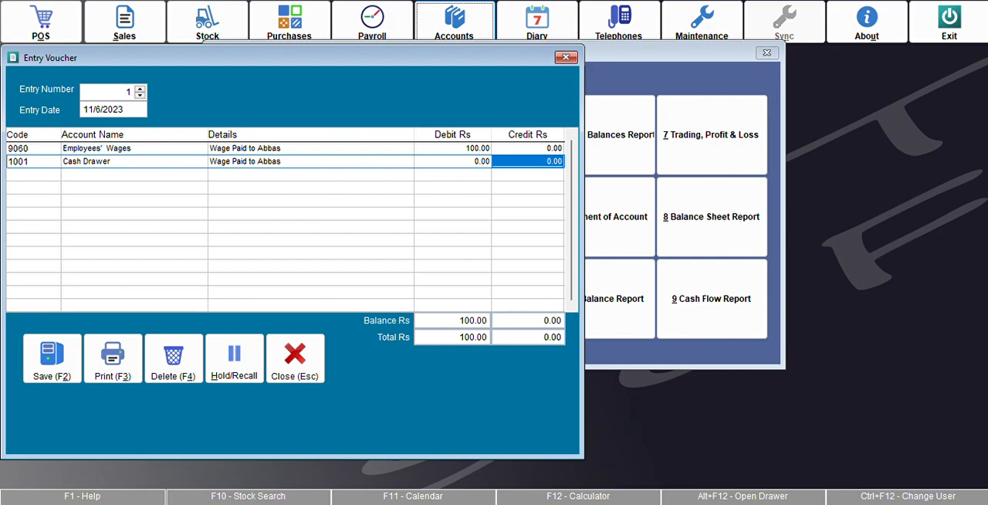
type("100")
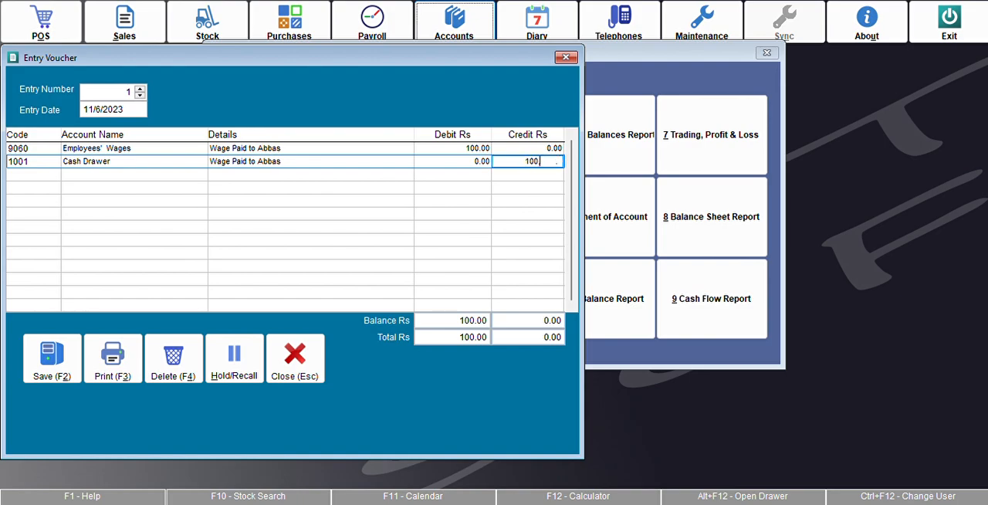
key("Return")
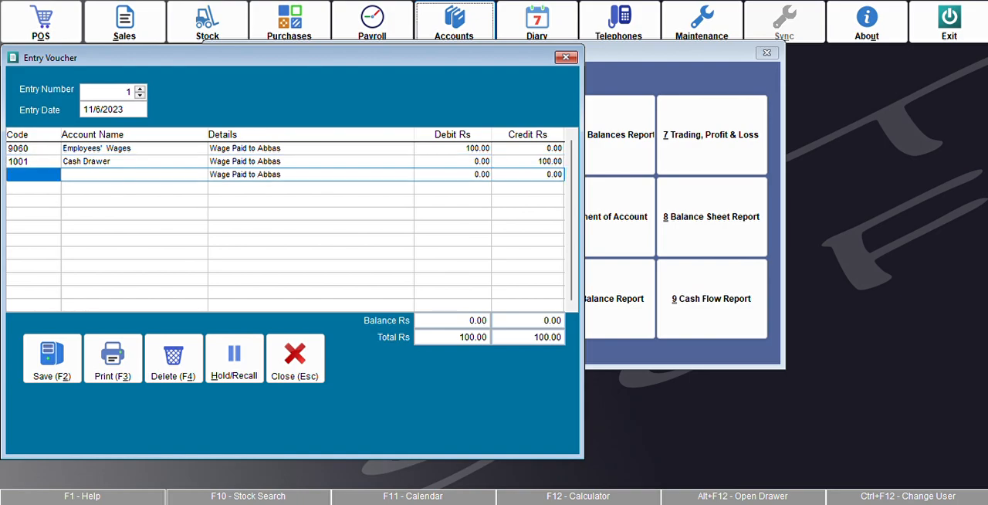
Step: Save the wage entry voucher and leave the Accounts module
left_click(61, 362)
key("Escape")
key("Escape")
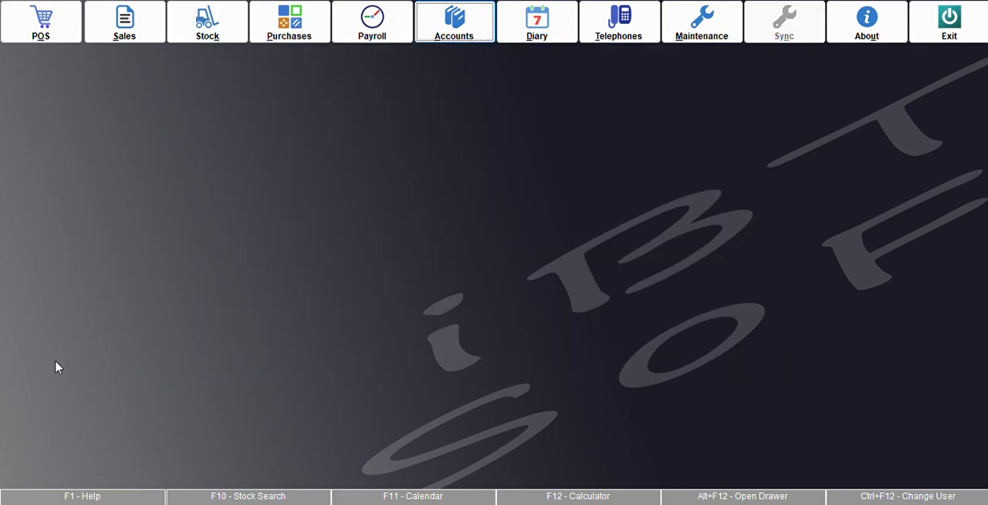
Step: Preview the Profit & Loss report on screen again, check the wages expense and net profit, and leave the Accounts module
left_click(446, 29)
left_click(705, 141)
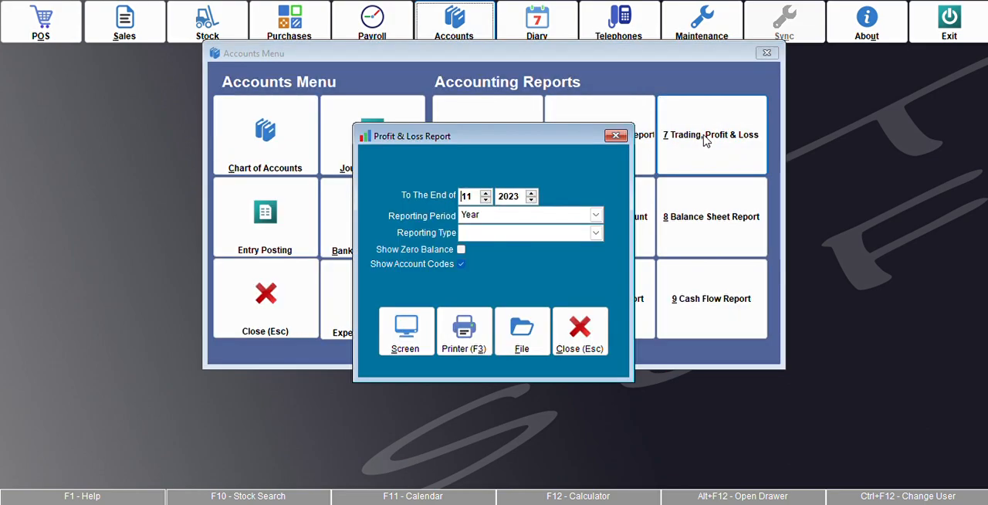
left_click(408, 334)
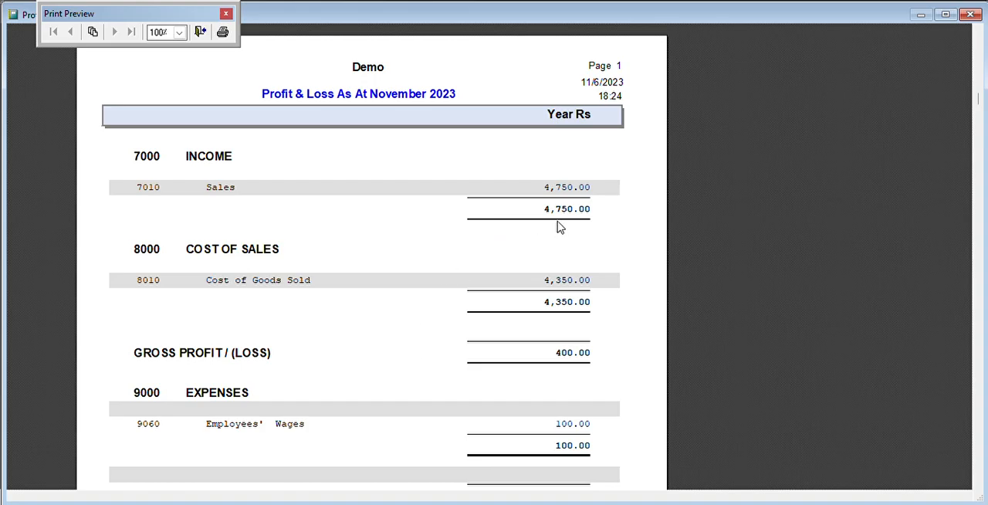
scroll(559, 213, "down", 2)
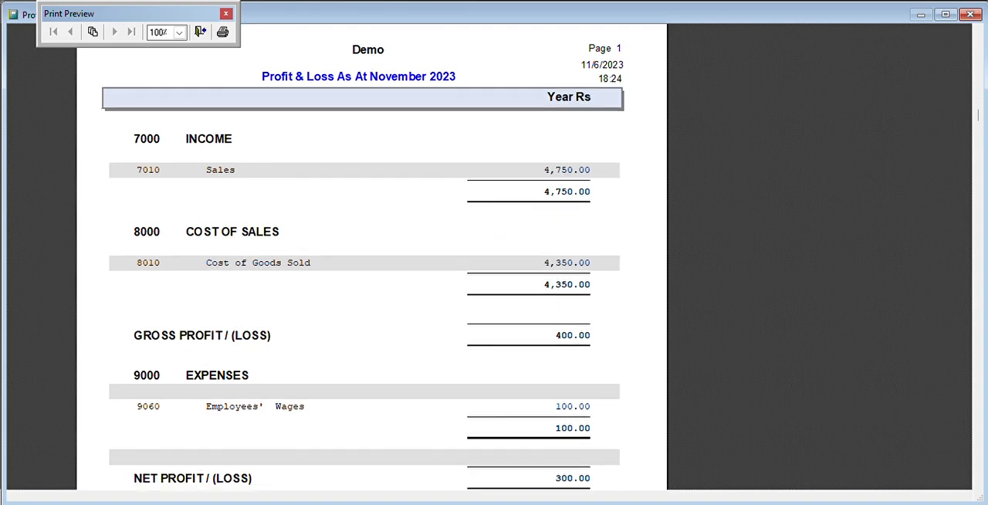
scroll(559, 214, "down", 1)
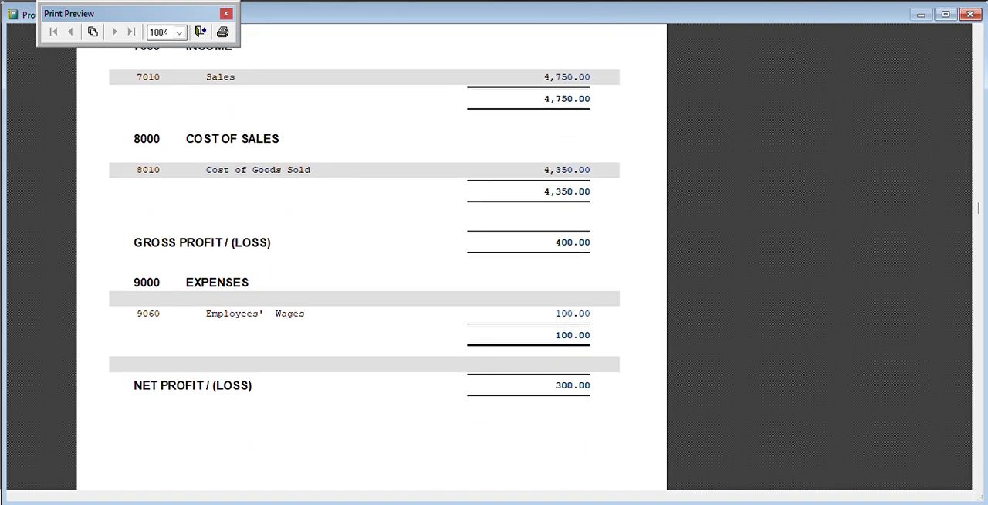
scroll(558, 213, "down", 2)
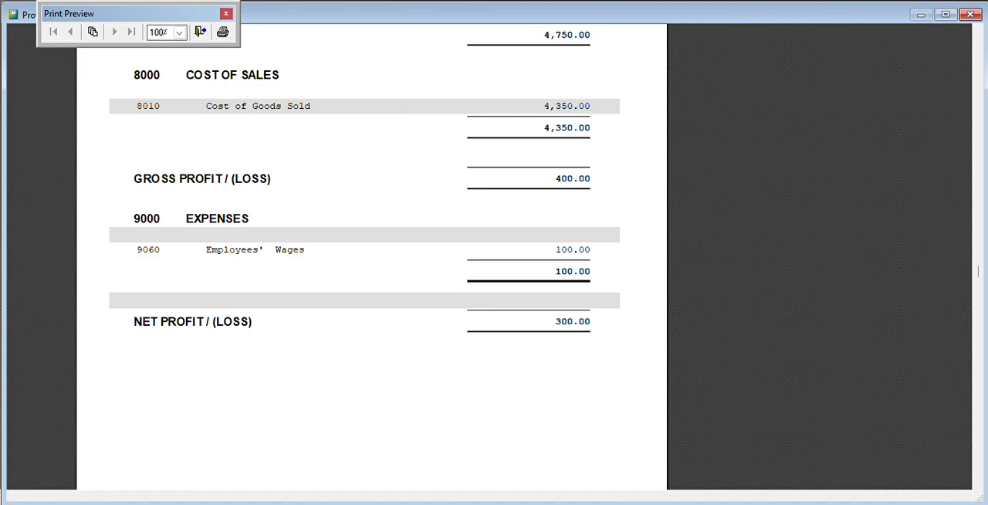
key("Escape")
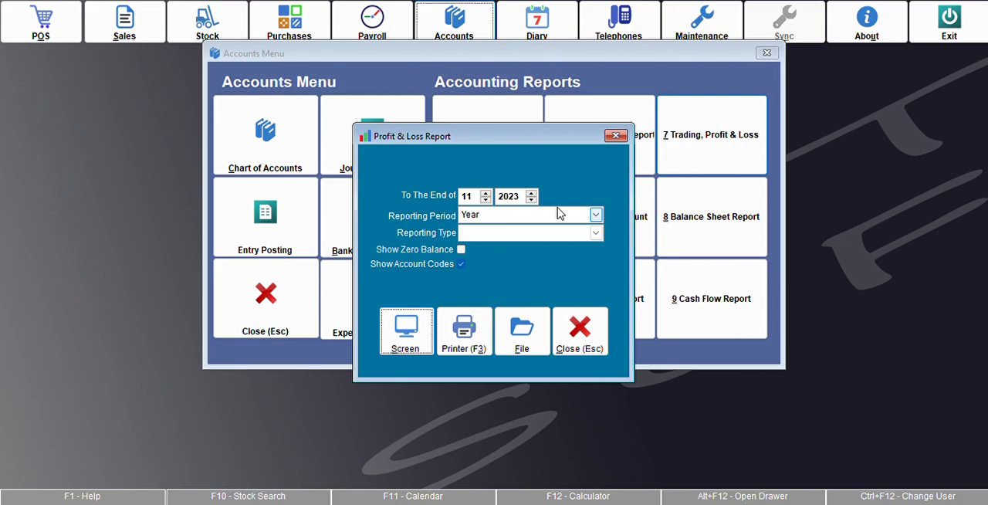
key("Escape")
key("Escape")
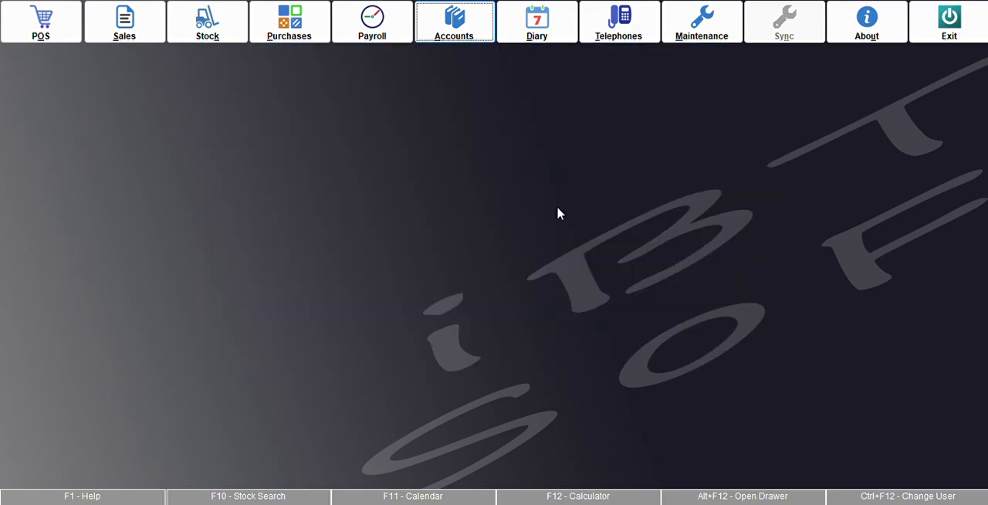